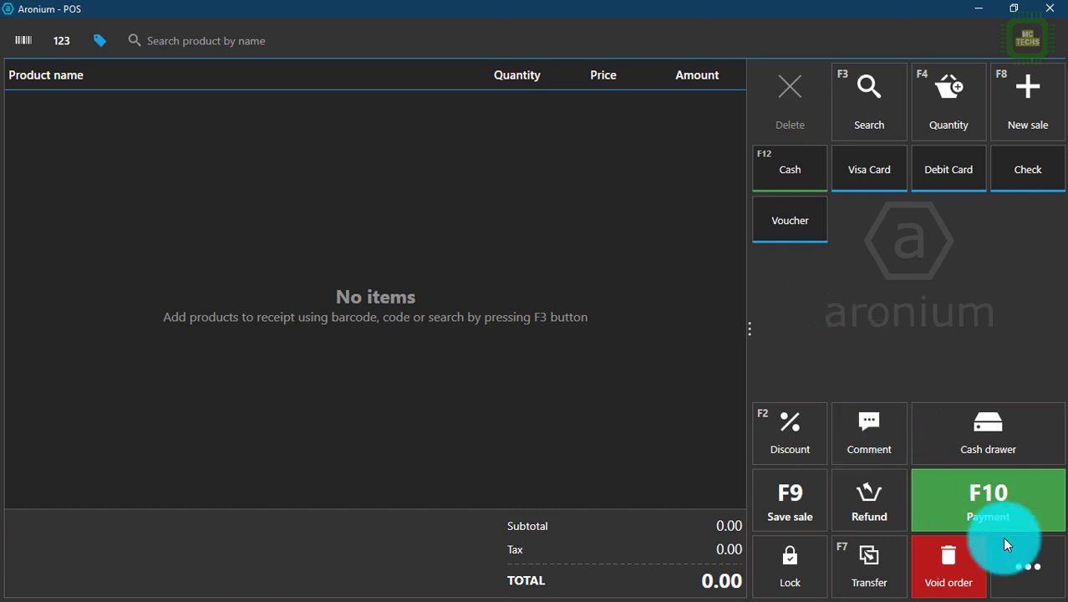
# Step: Open the side menu from the empty sales screen using the '...' Menu button
pyautogui.click(1029, 563)
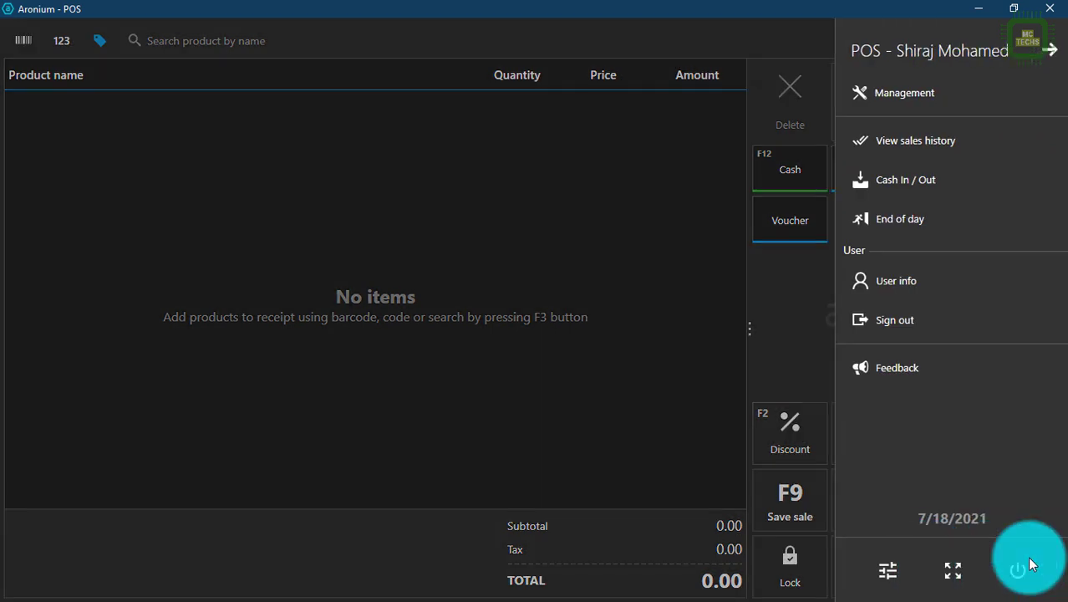
# Step: In Settings, change the Basic settings color scheme from Dark to Light and save
pyautogui.click(889, 565)
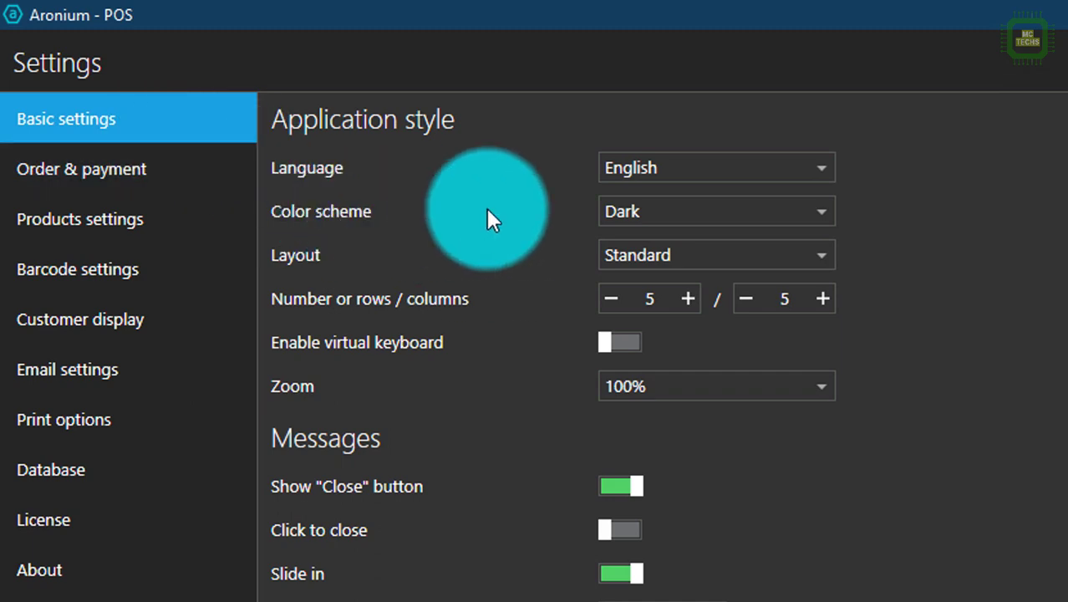
pyautogui.click(660, 212)
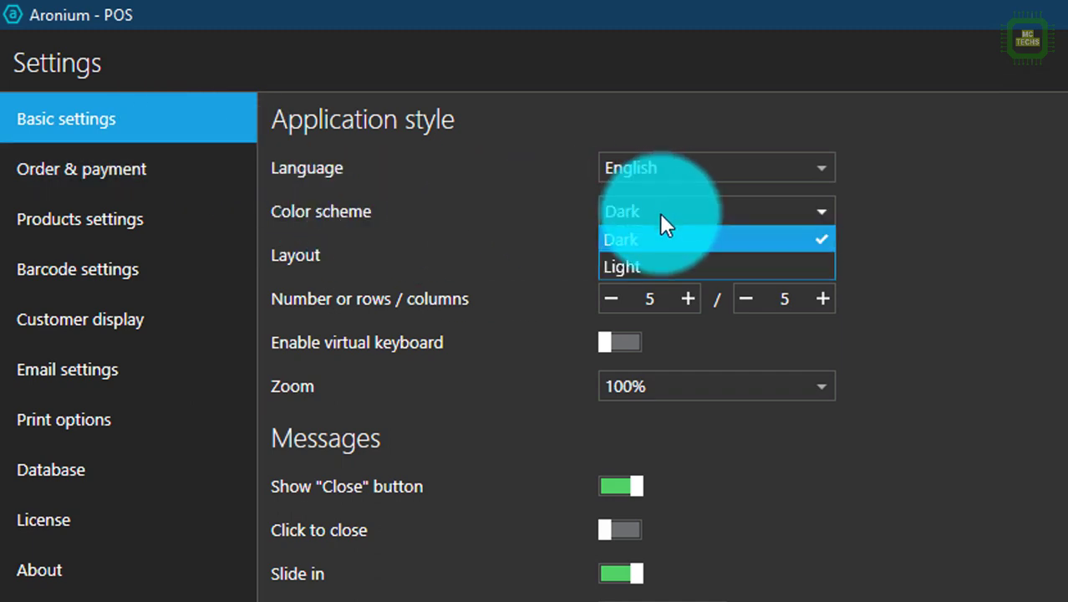
pyautogui.click(623, 264)
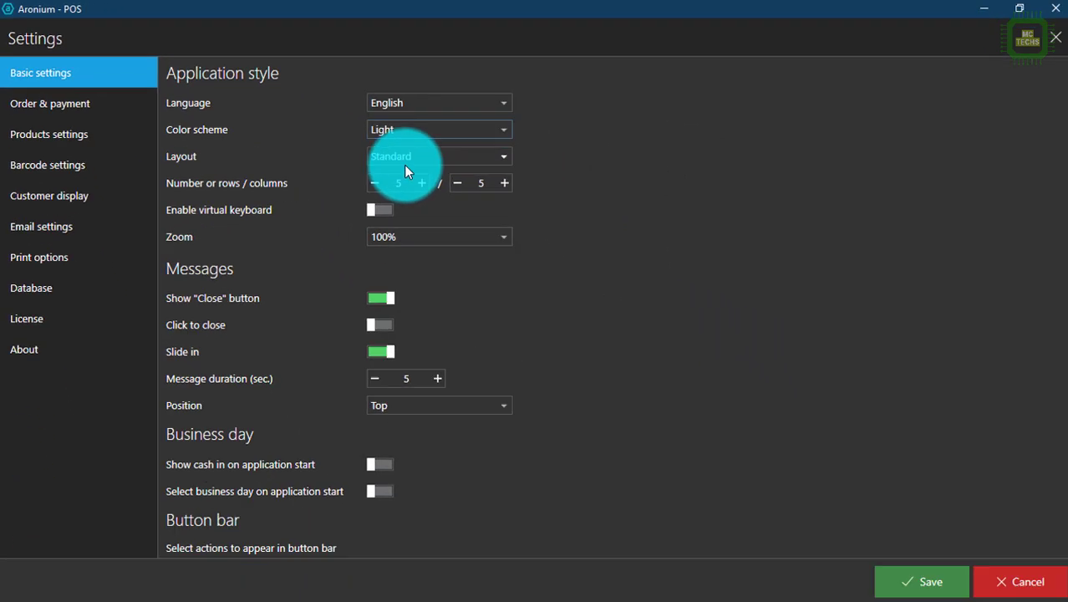
pyautogui.click(931, 579)
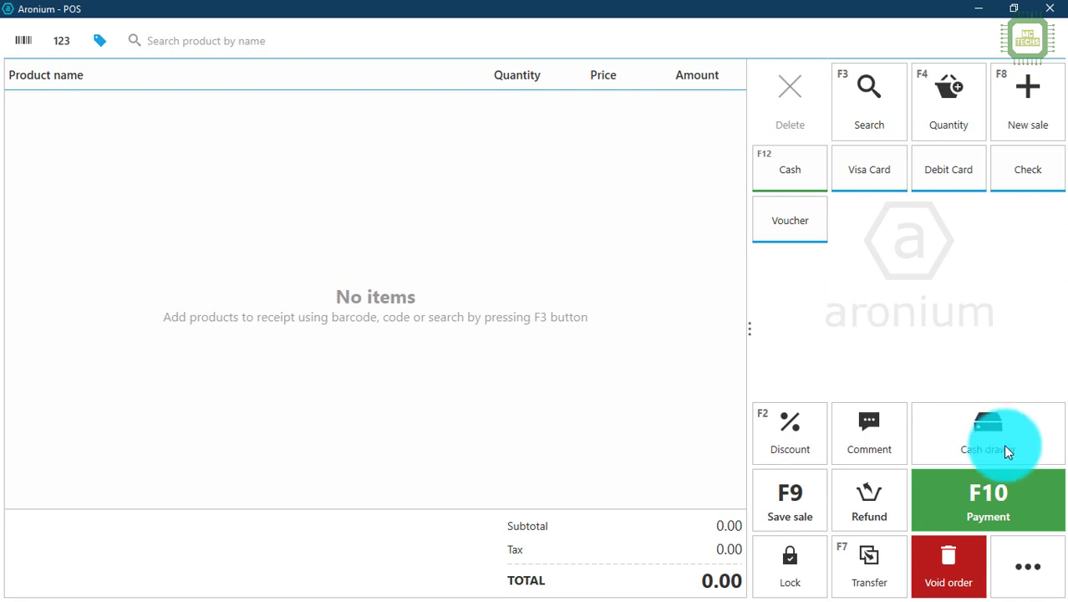
# Step: Go to Management > Customers & Suppliers and select Big Brothers, then PC Solutions
pyautogui.click(1019, 566)
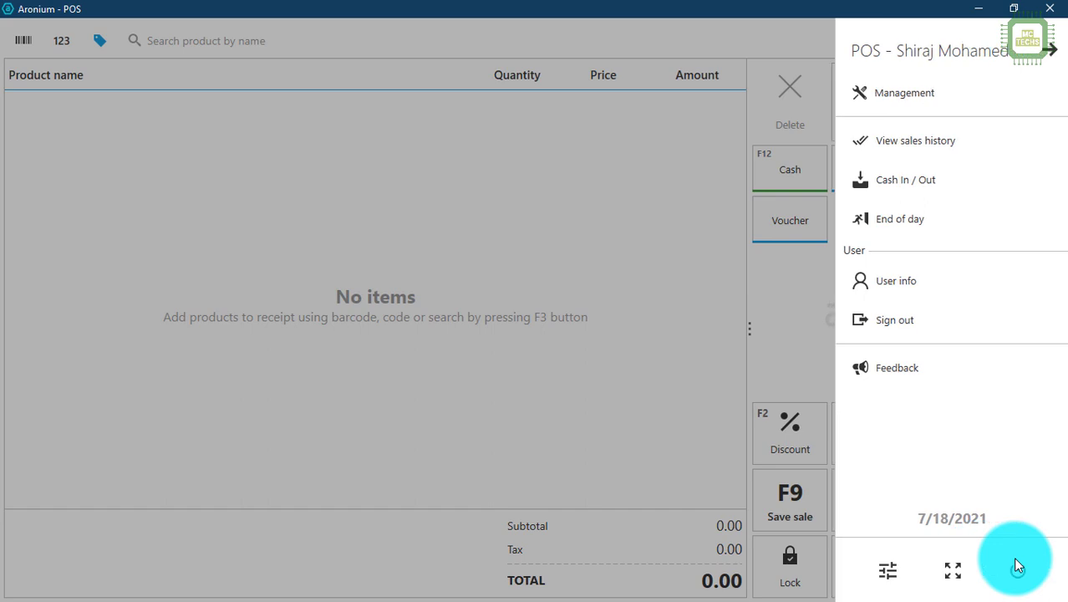
pyautogui.click(903, 92)
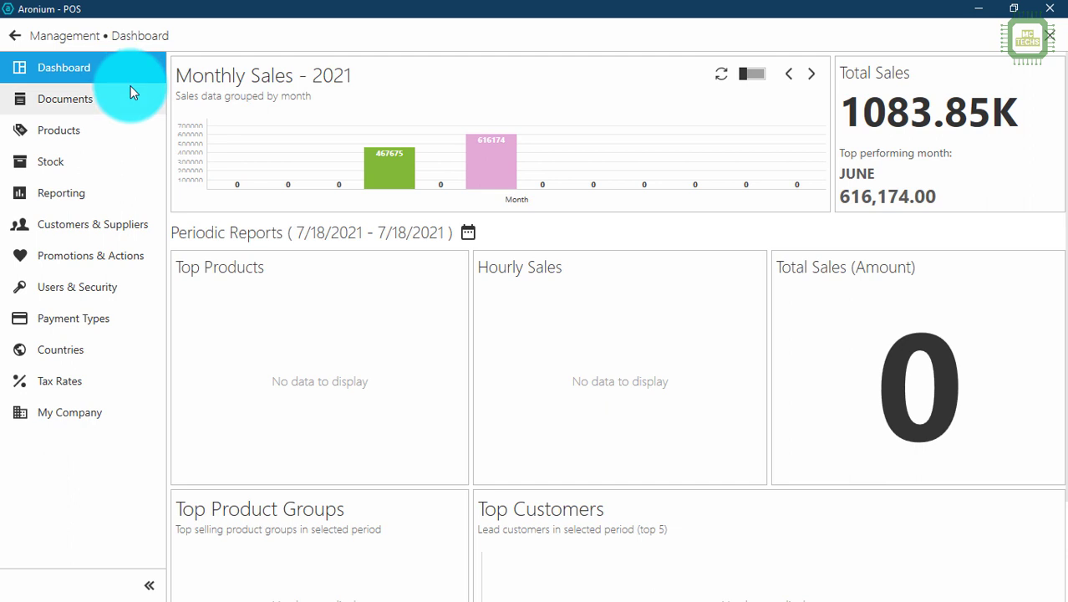
pyautogui.click(121, 227)
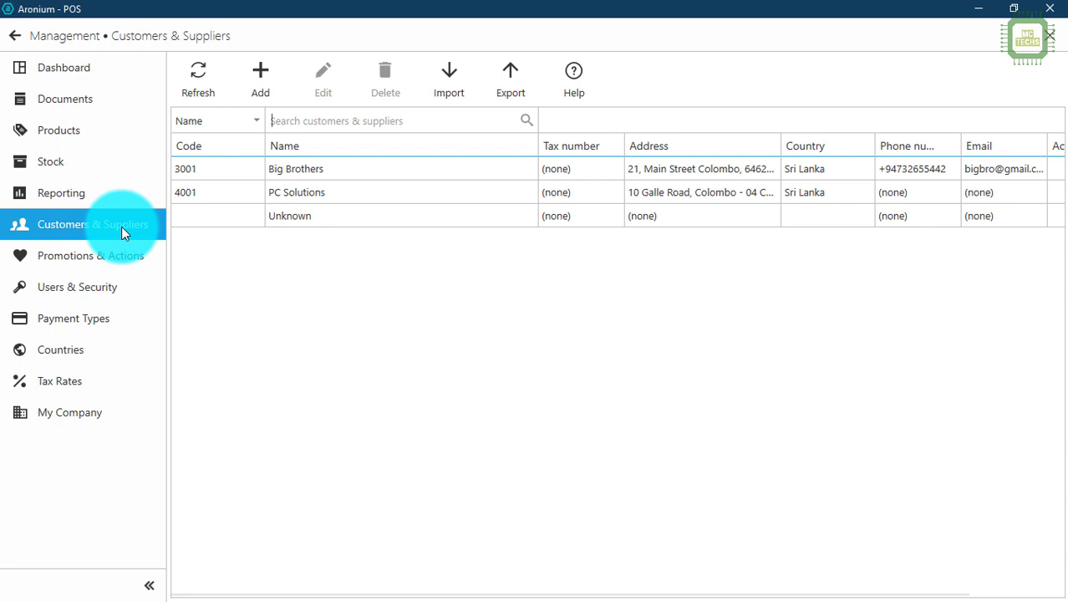
pyautogui.click(265, 171)
pyautogui.click(260, 190)
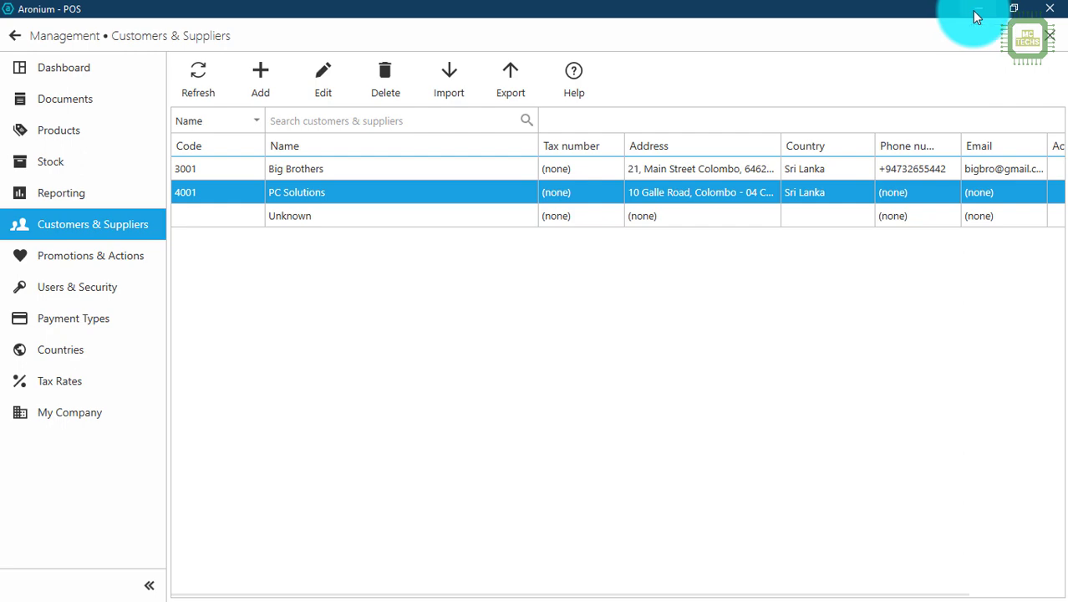
# Step: Minimize Aronium and open customers.csv from the desktop Customers folder in Excel
pyautogui.click(977, 15)
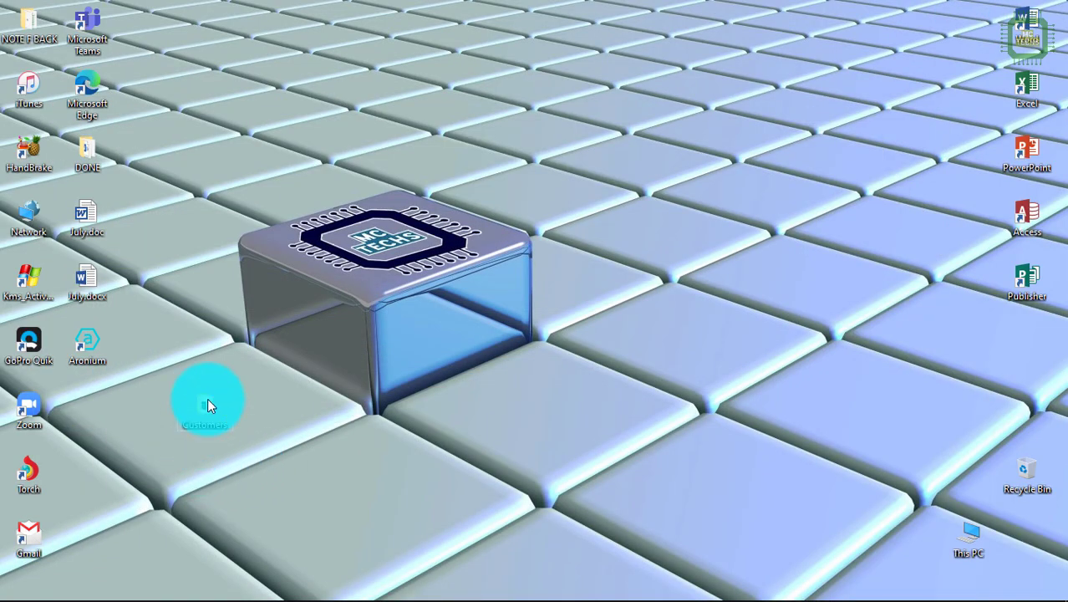
pyautogui.doubleClick(208, 405)
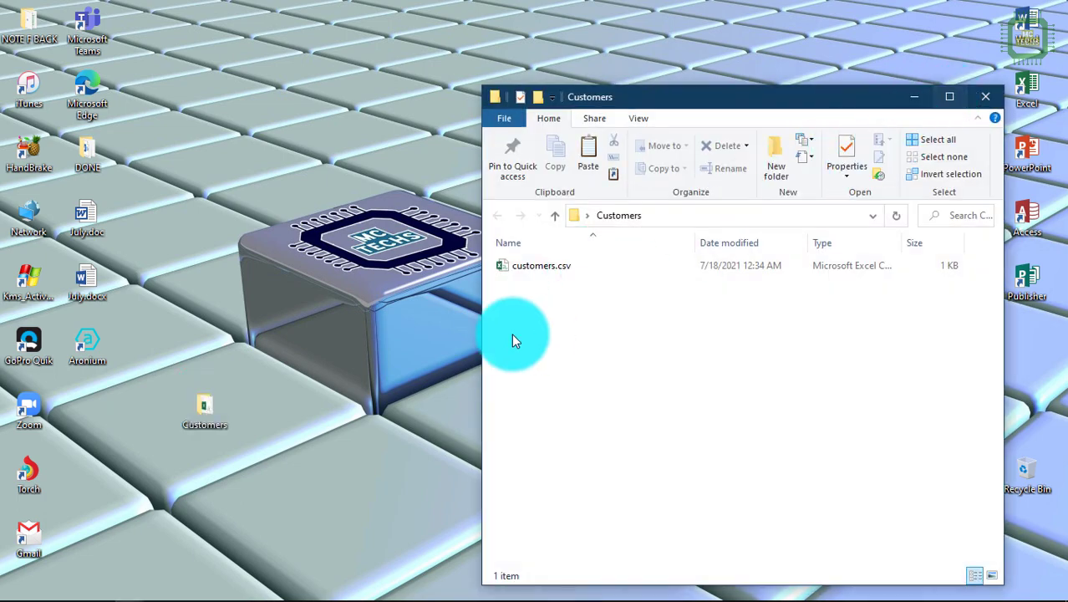
pyautogui.click(548, 268)
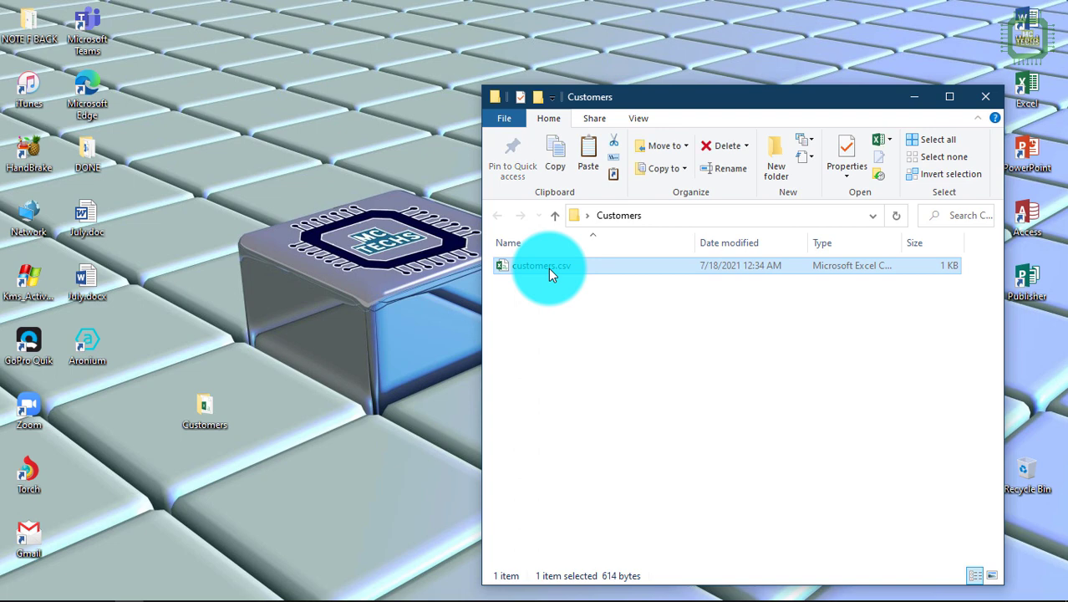
pyautogui.doubleClick(566, 274)
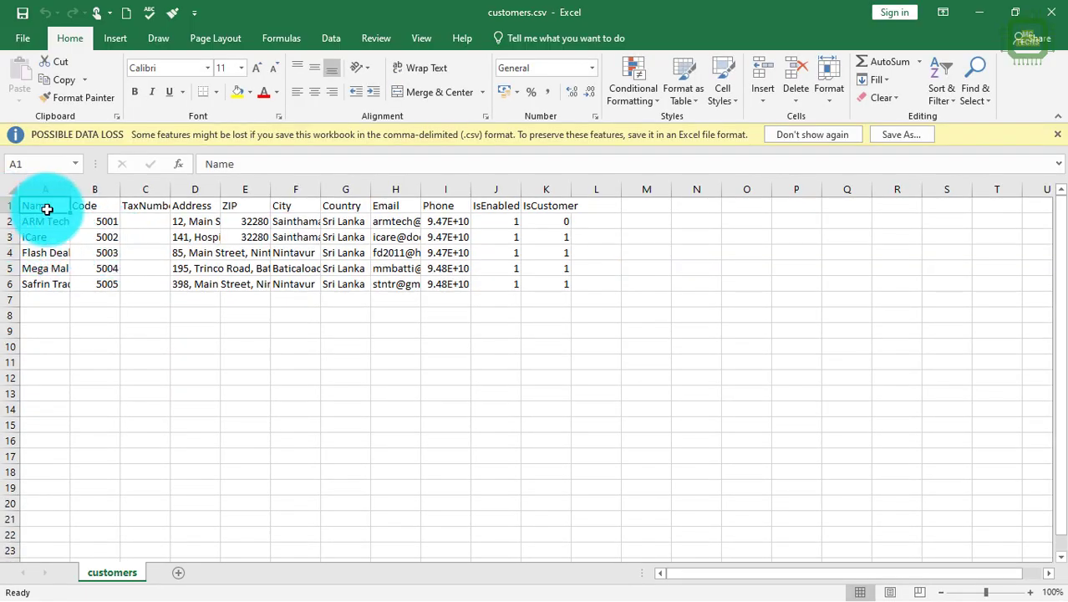
# Step: AutoFit the TaxNumber and Address columns and narrow the ZIP column to its values
pyautogui.click(47, 185)
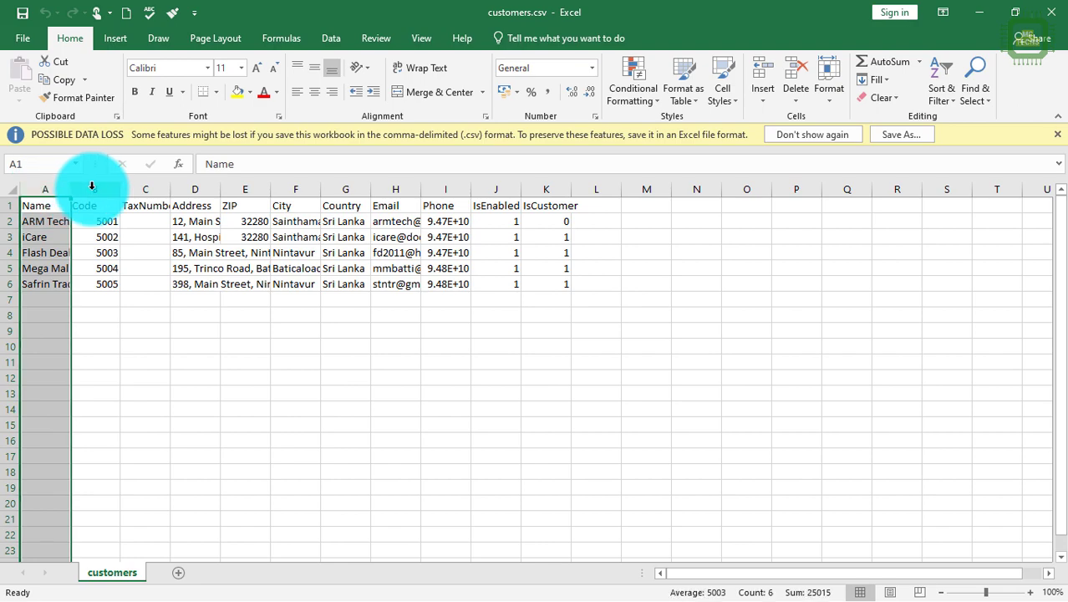
pyautogui.click(91, 185)
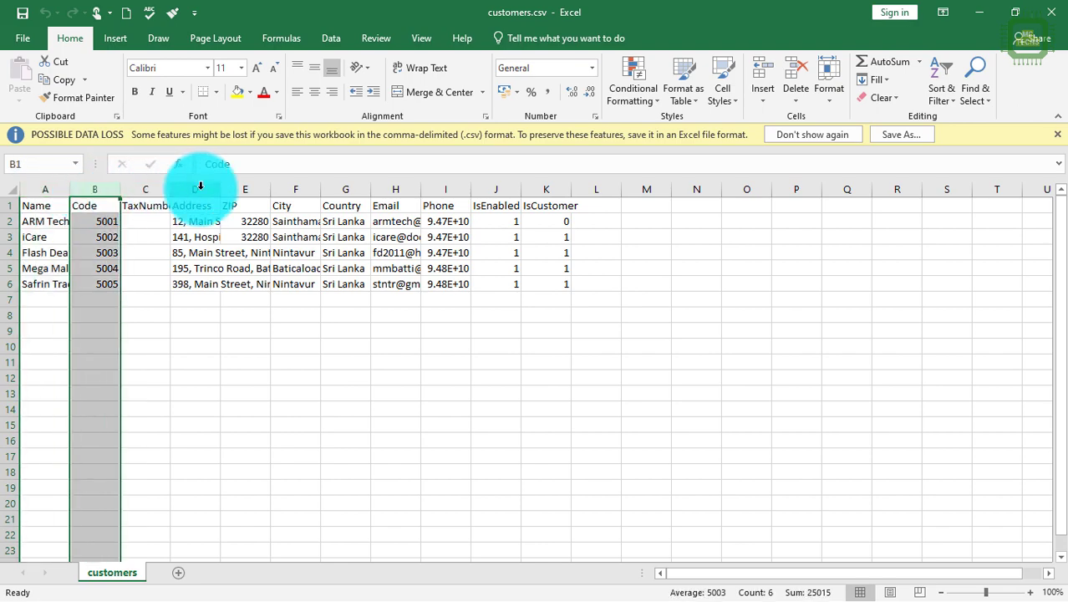
pyautogui.click(157, 186)
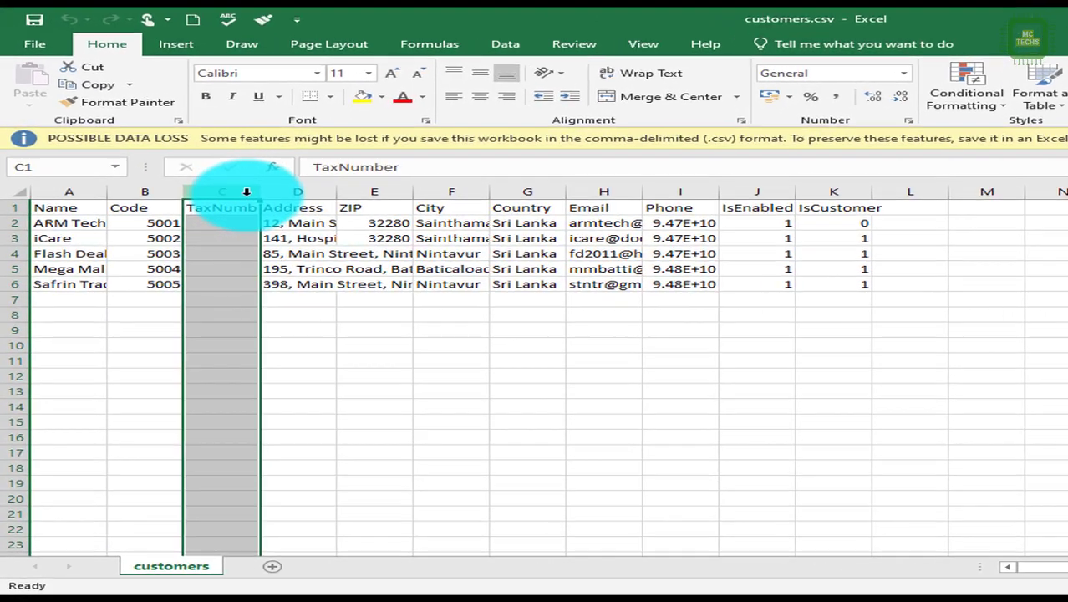
pyautogui.doubleClick(261, 191)
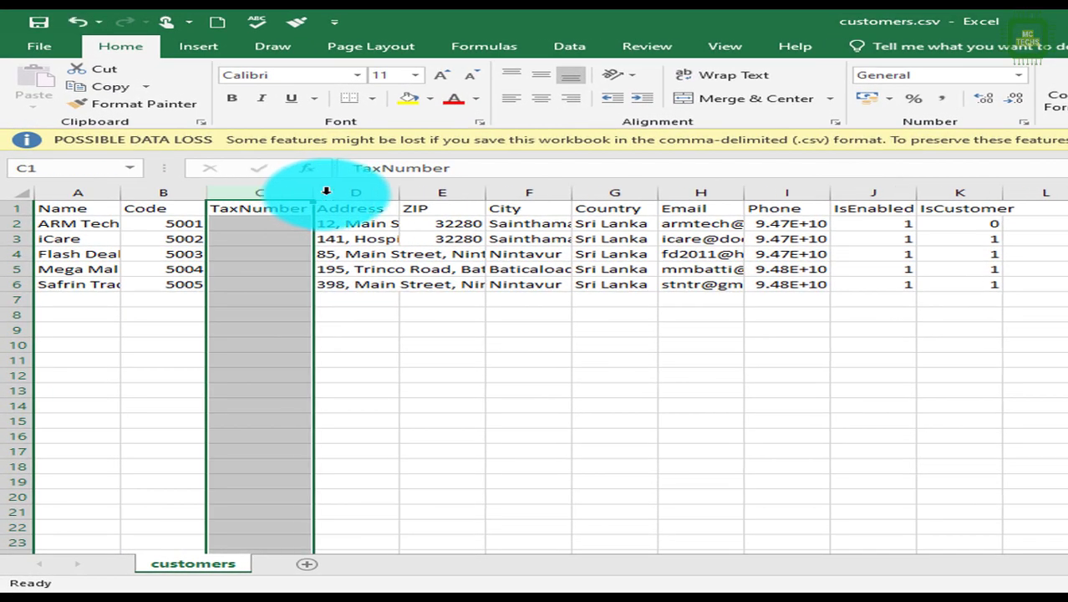
pyautogui.click(301, 191)
pyautogui.click(445, 190)
pyautogui.moveTo(485, 193); pyautogui.dragTo(396, 196)
pyautogui.doubleClick(396, 196)
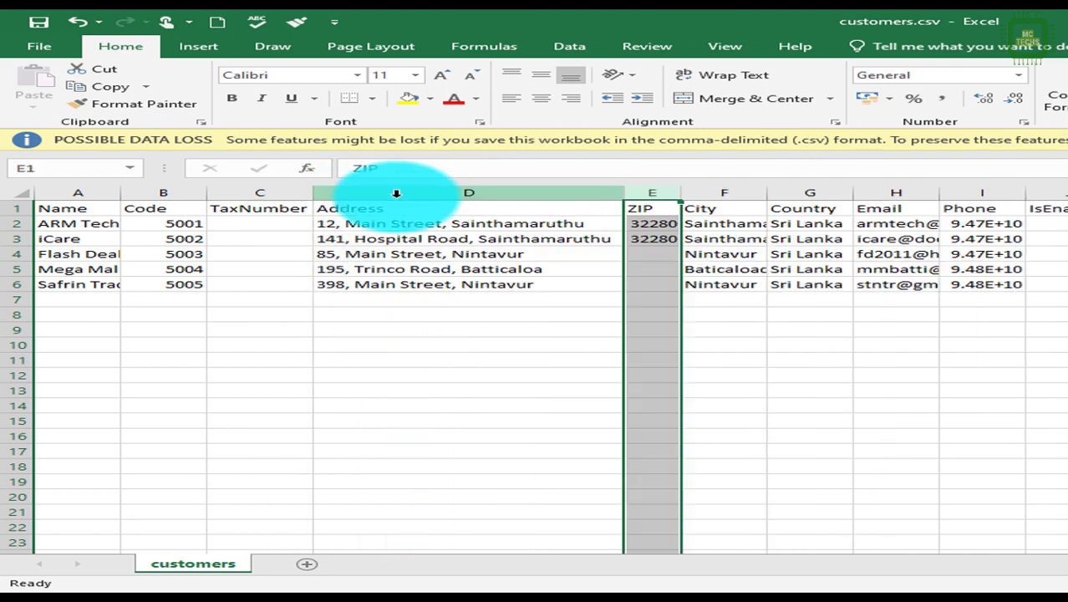
# Step: AutoFit the City through IsCustomer columns so full emails and phone numbers show
pyautogui.click(731, 193)
pyautogui.doubleClick(768, 193)
pyautogui.moveTo(741, 191); pyautogui.dragTo(723, 189)
pyautogui.doubleClick(731, 190)
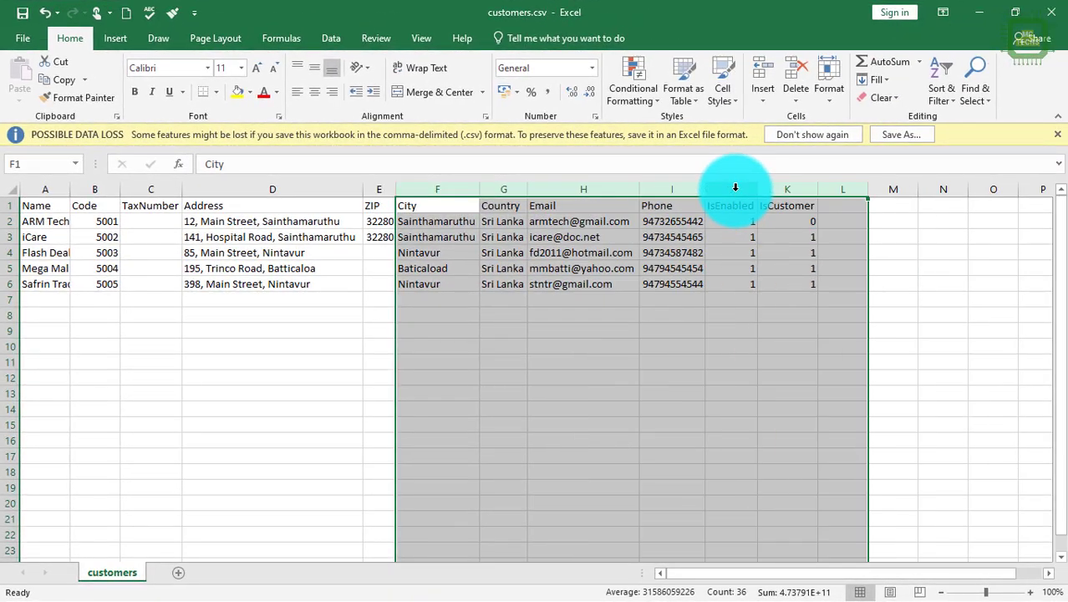
pyautogui.click(506, 189)
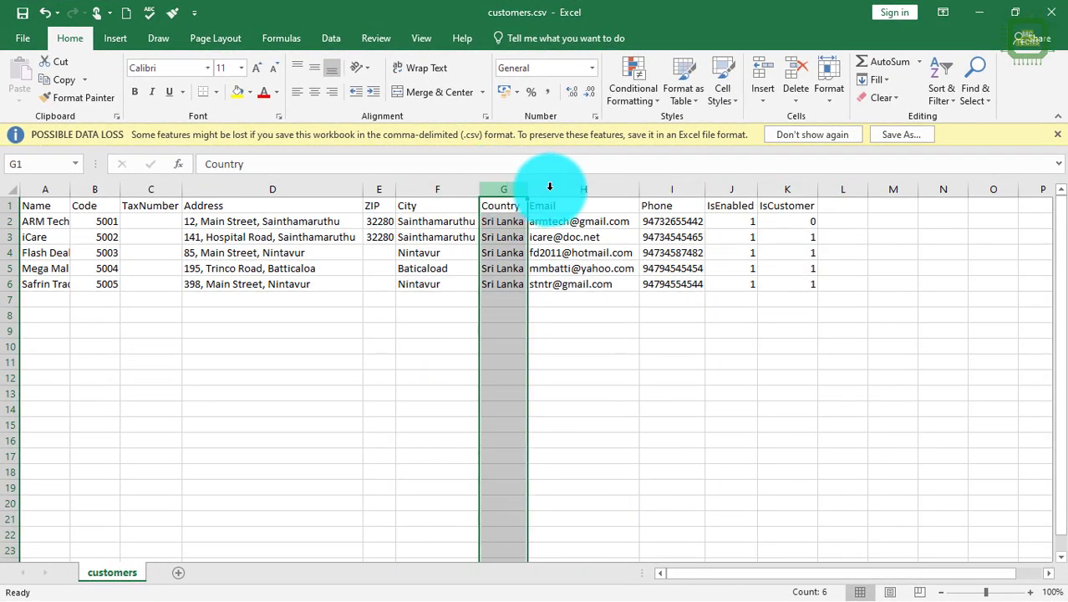
pyautogui.click(585, 190)
pyautogui.click(677, 192)
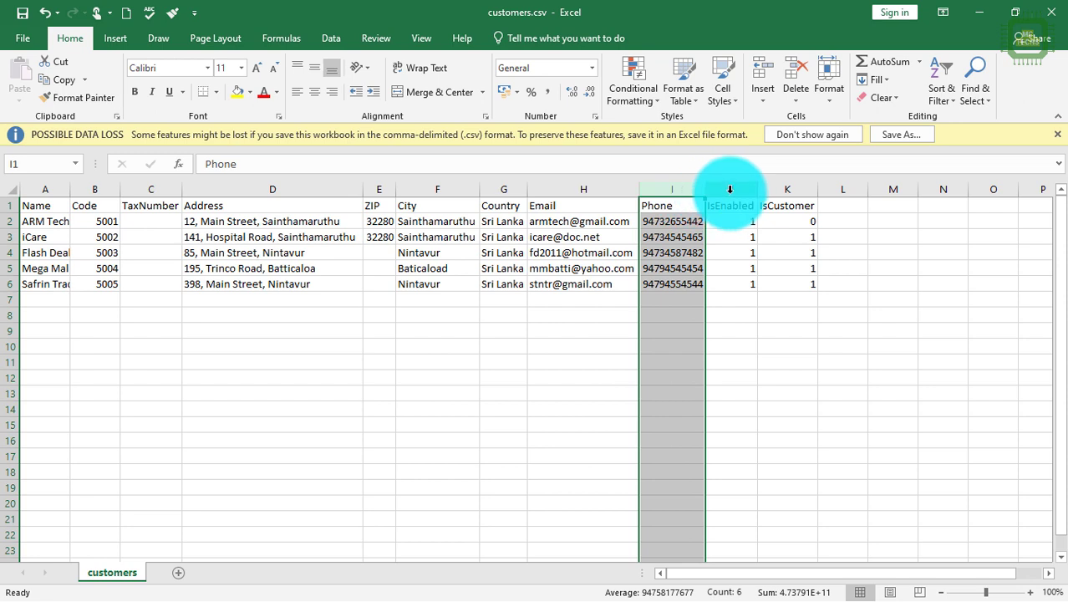
pyautogui.click(728, 191)
pyautogui.moveTo(729, 191); pyautogui.dragTo(811, 194)
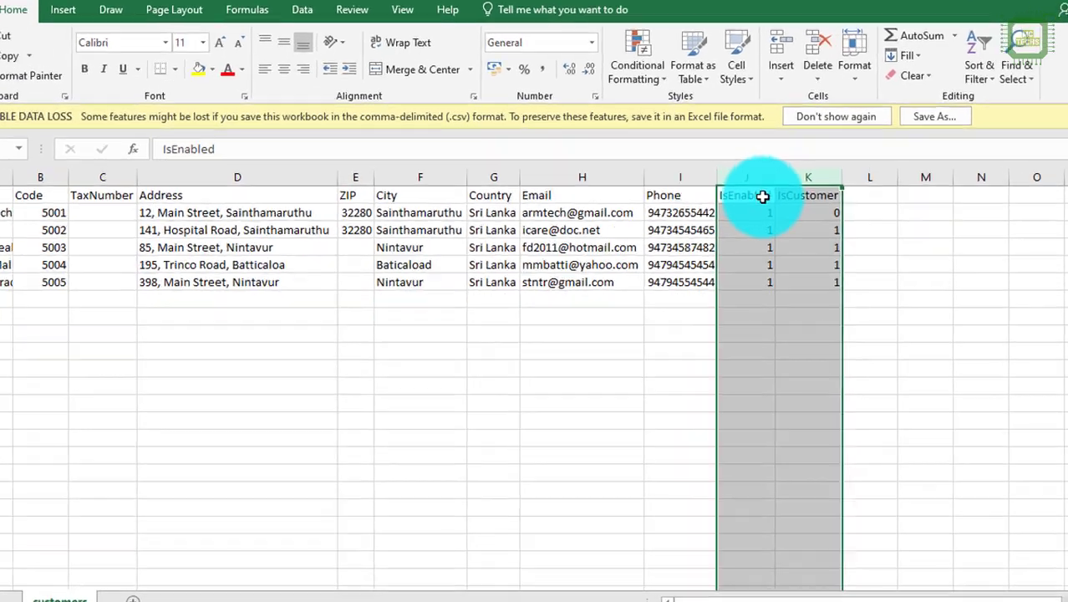
pyautogui.click(740, 206)
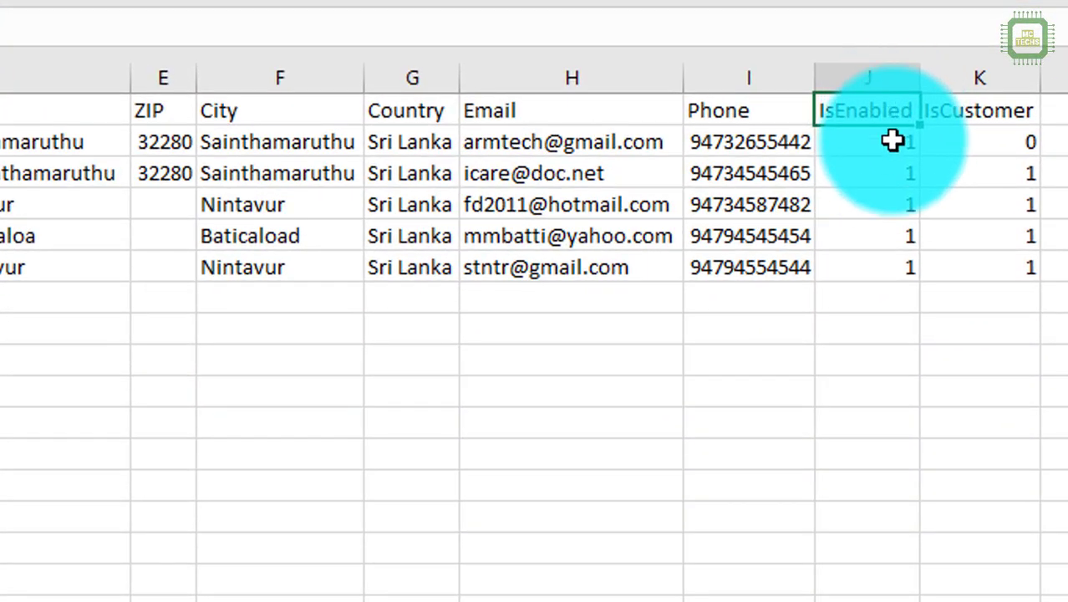
# Step: Review the IsCustomer values, noting 0 for ARM Tech in K2 and 1 in K3
pyautogui.moveTo(893, 141); pyautogui.dragTo(887, 265)
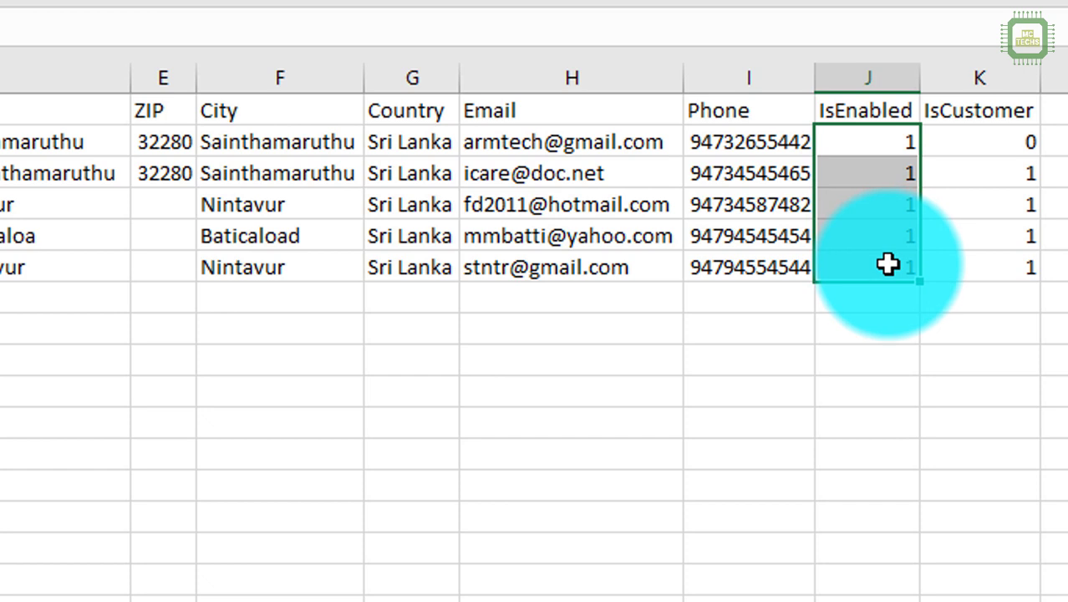
pyautogui.click(897, 146)
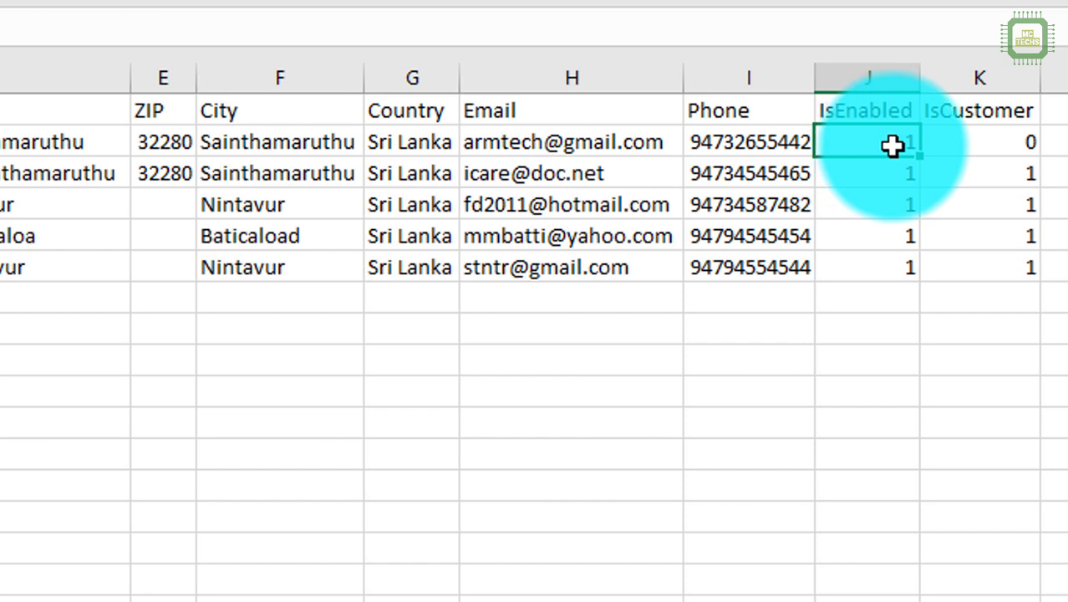
pyautogui.click(966, 78)
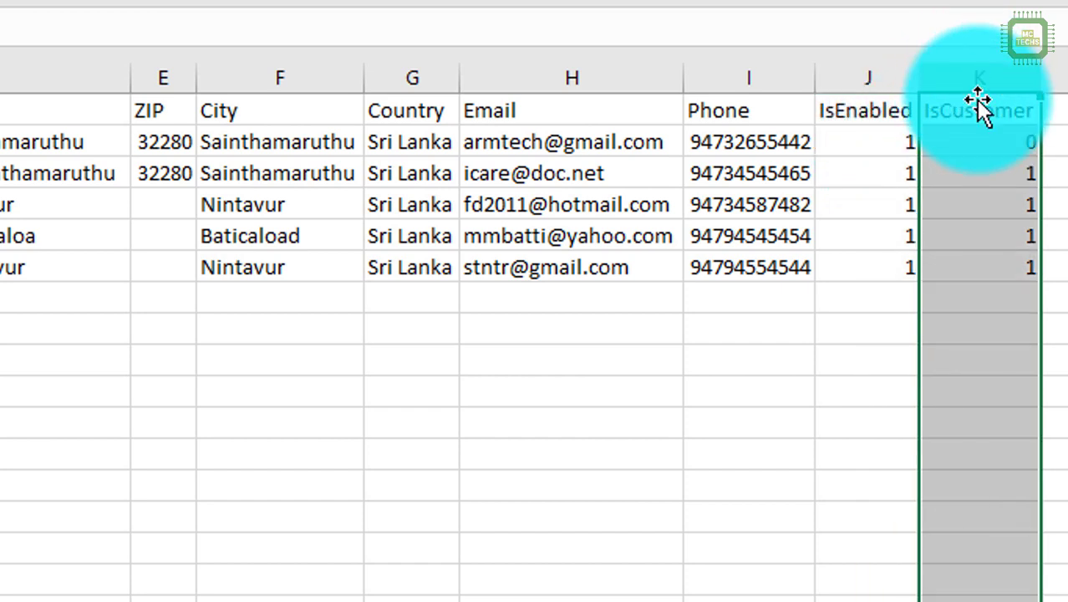
pyautogui.click(998, 143)
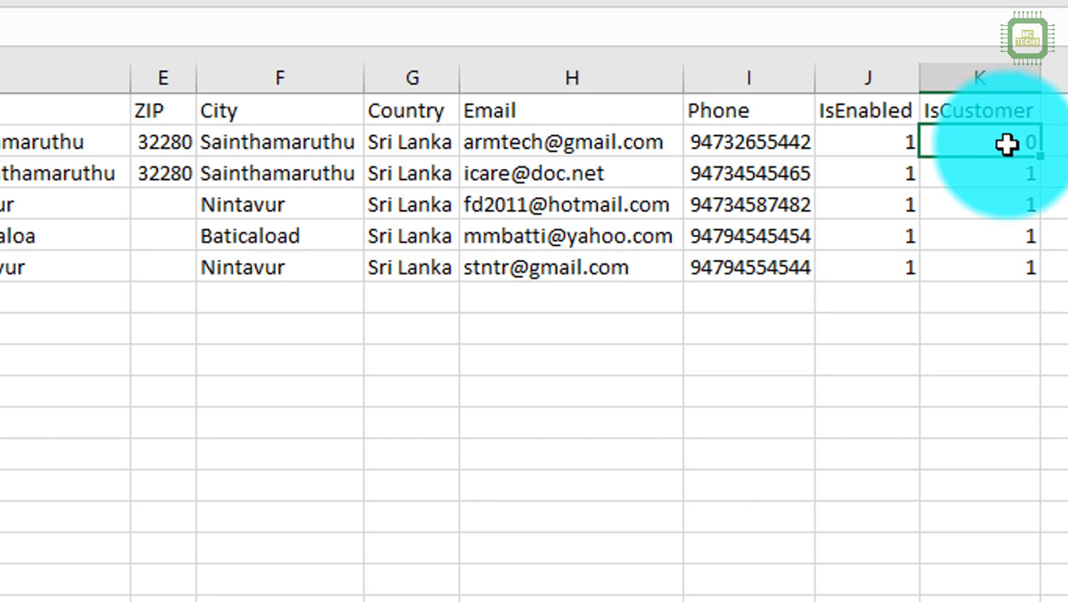
pyautogui.click(1011, 169)
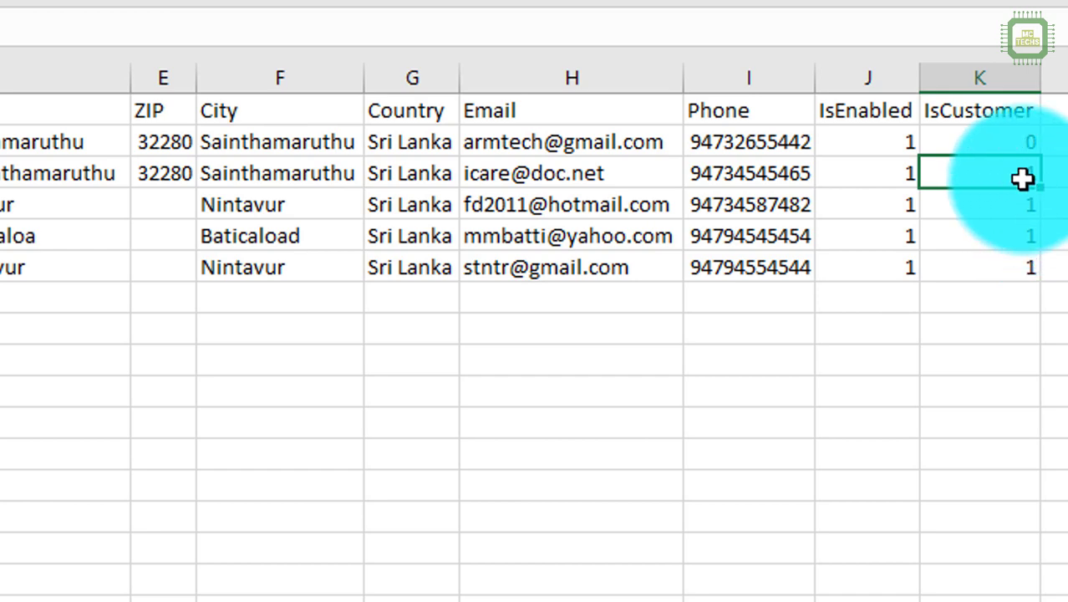
pyautogui.moveTo(5, 237); pyautogui.dragTo(3, 281)
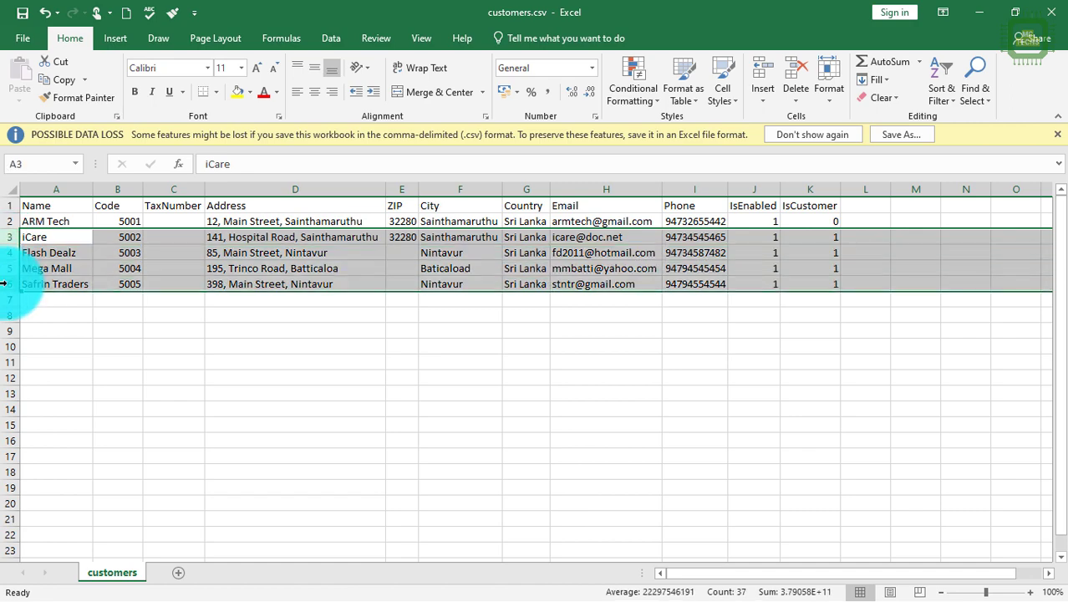
pyautogui.moveTo(10, 225); pyautogui.dragTo(14, 251)
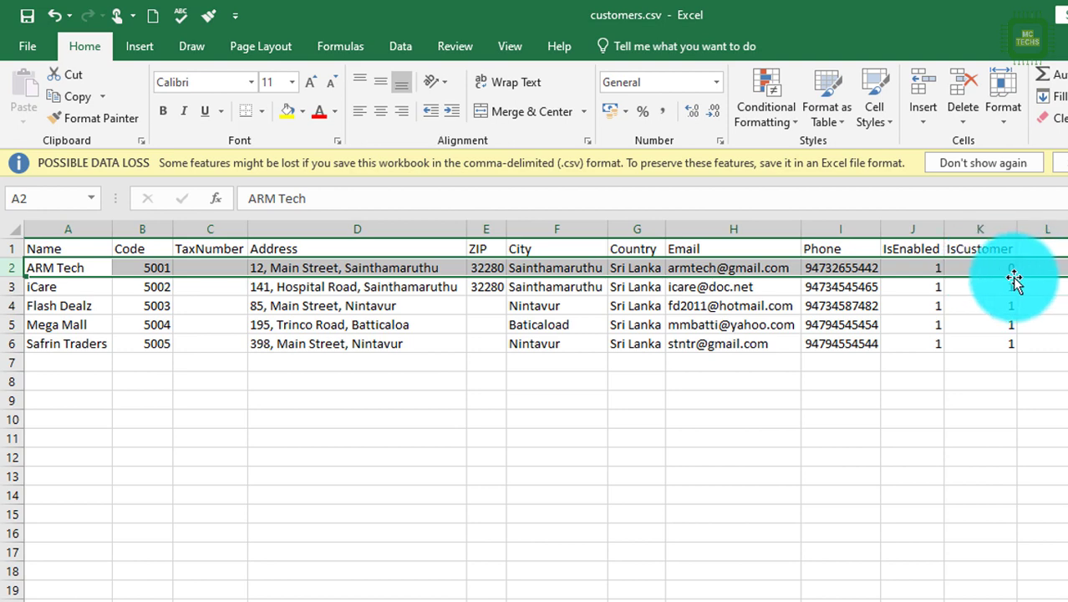
pyautogui.click(1009, 266)
pyautogui.click(1006, 288)
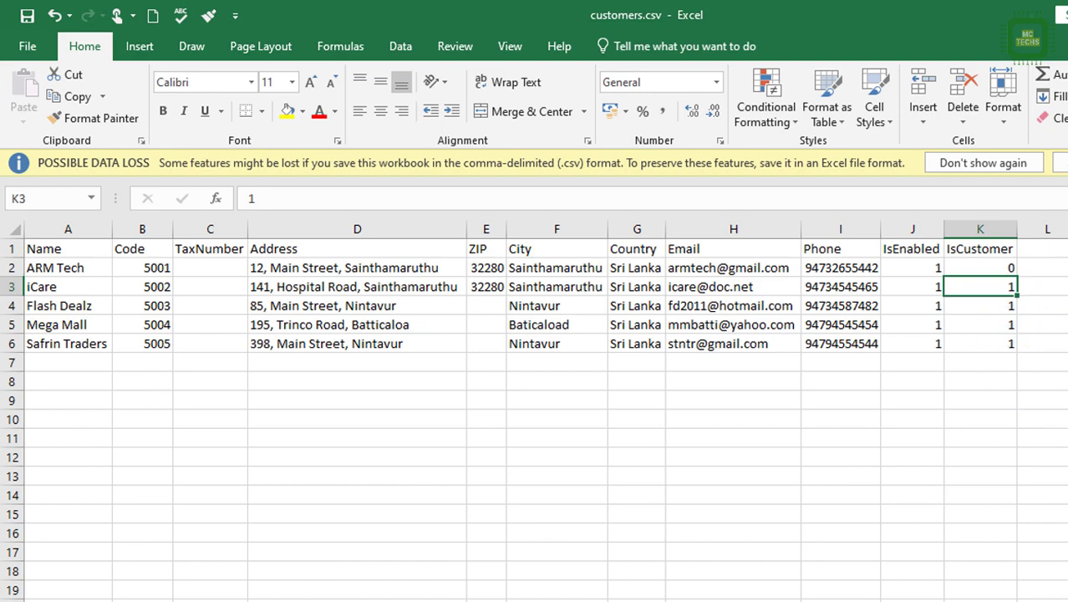
# Step: Close Excel without saving and bring Aronium POS back to the front
pyautogui.hotkey('alt', 'F4')
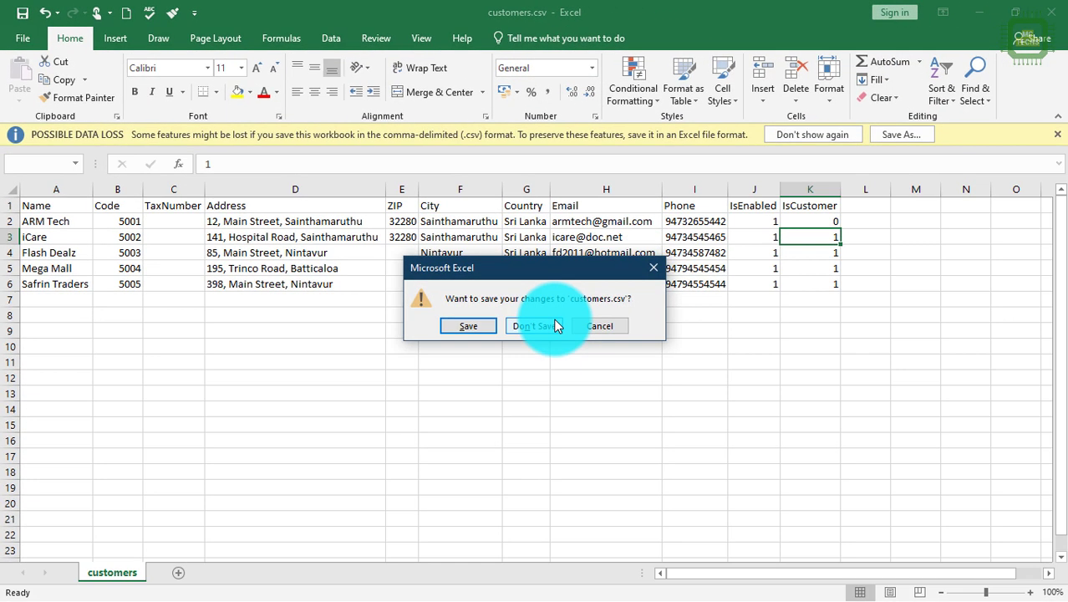
pyautogui.click(557, 325)
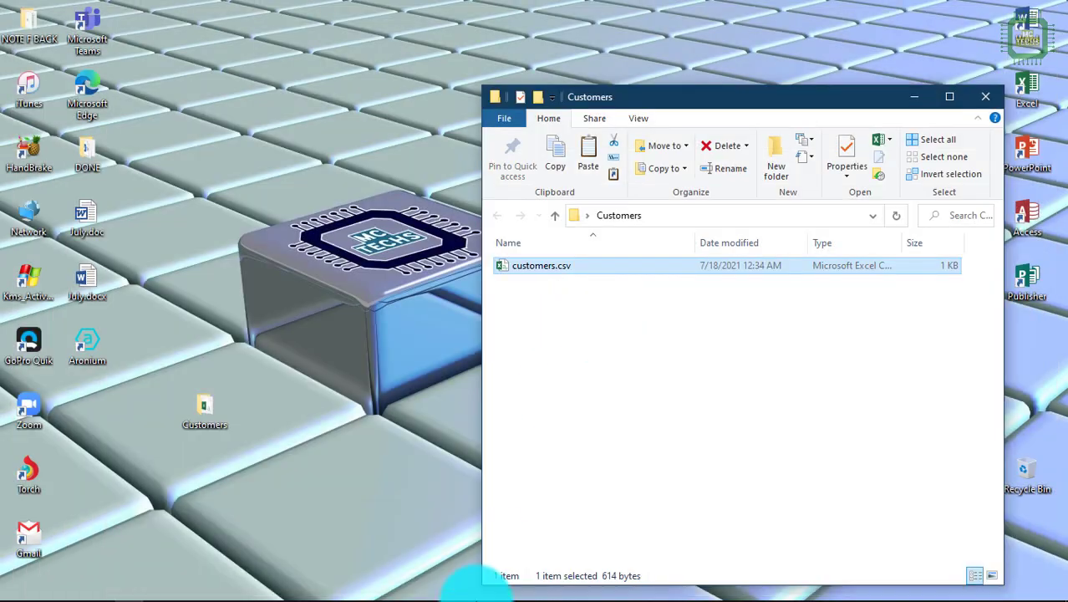
pyautogui.click(282, 583)
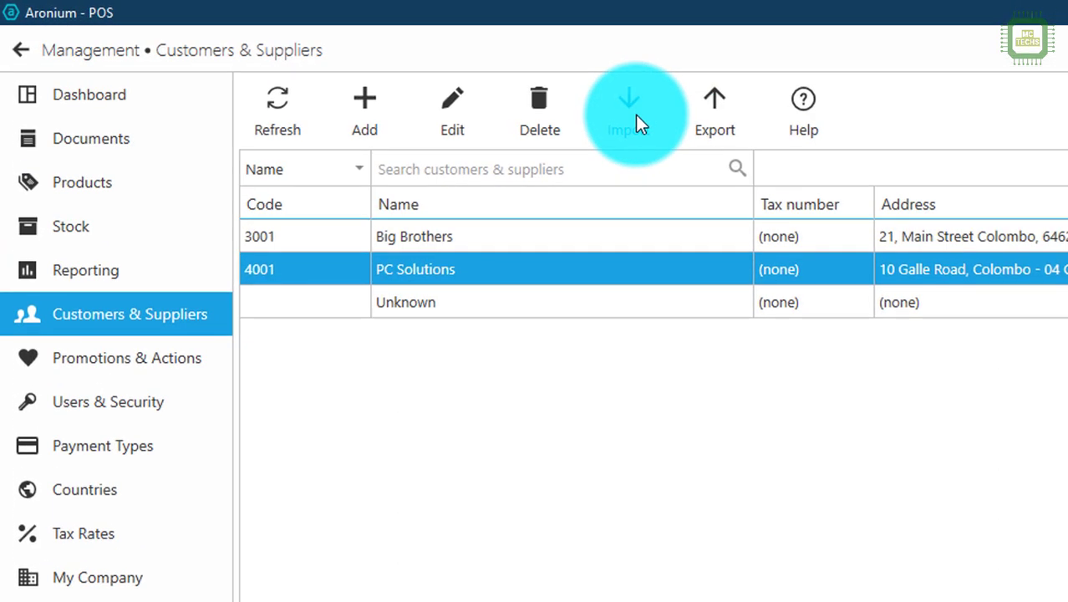
# Step: Start a customer import and load customers.csv from Desktop\Customers
pyautogui.click(636, 117)
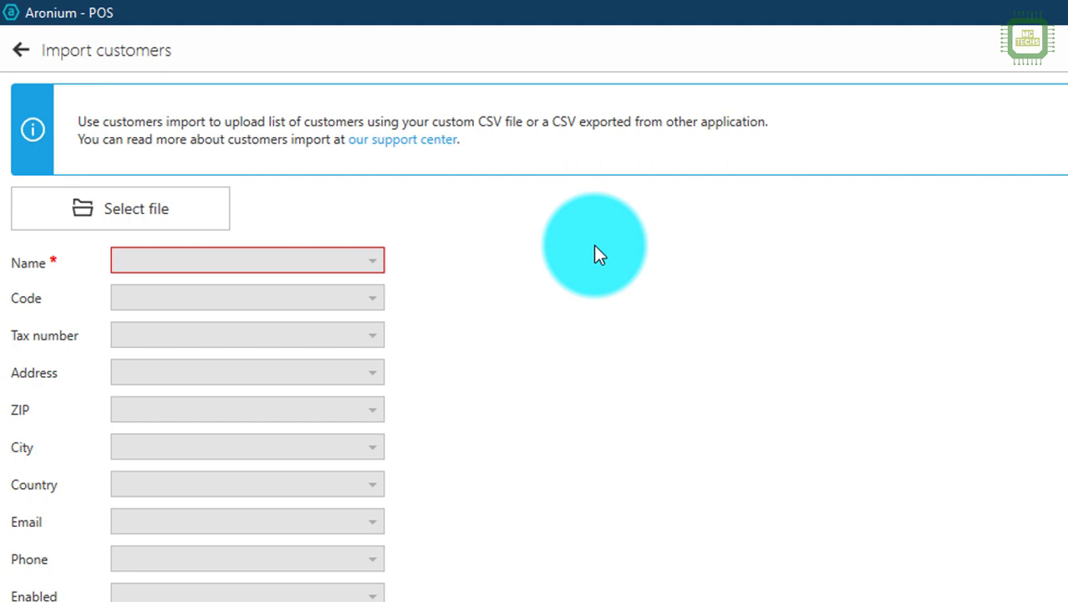
pyautogui.click(192, 222)
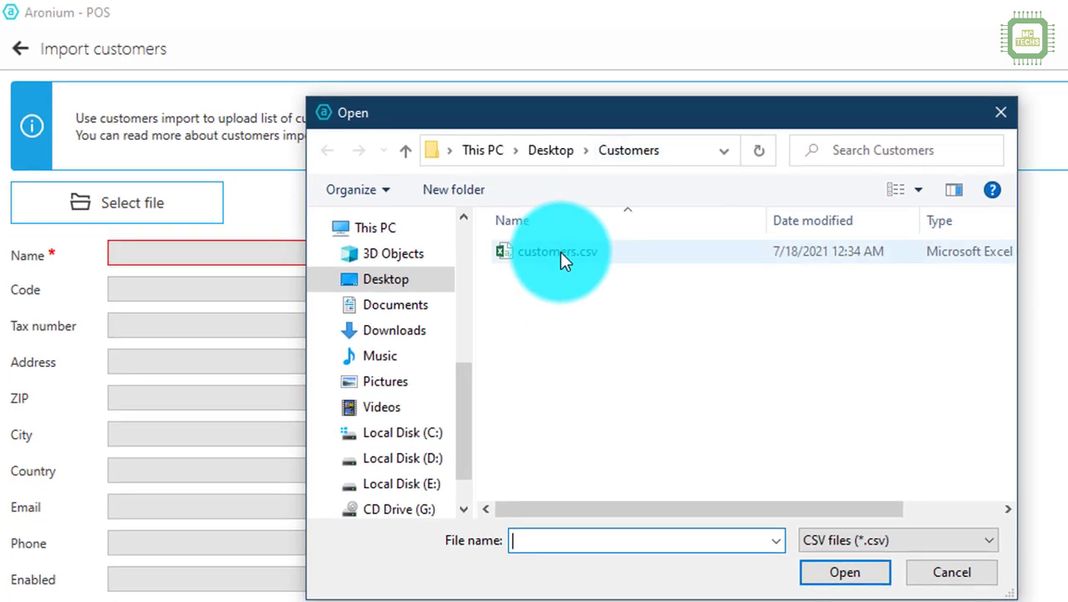
pyautogui.click(562, 257)
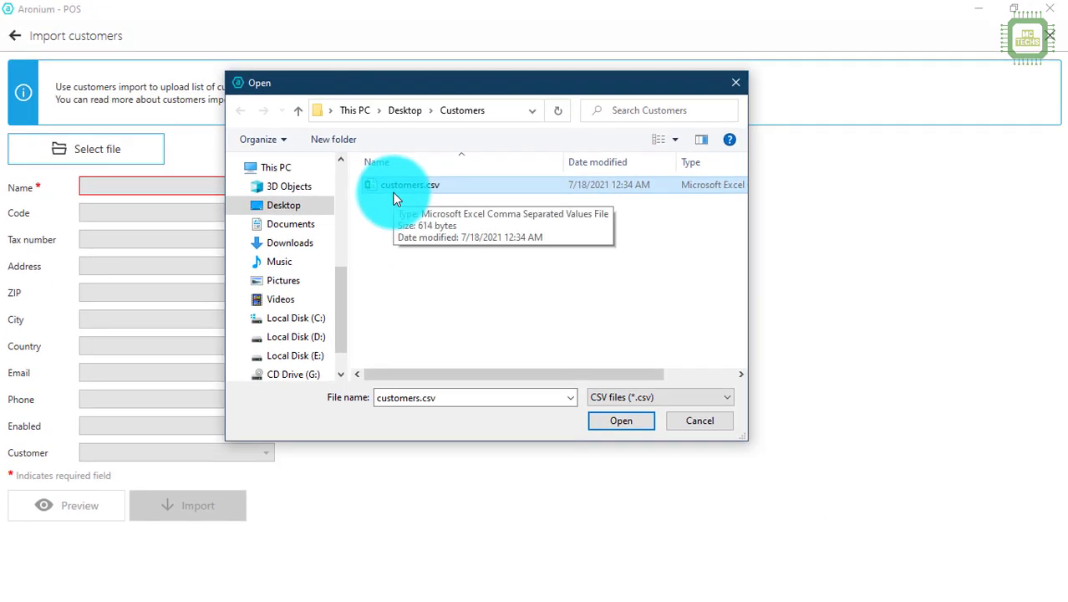
pyautogui.click(673, 458)
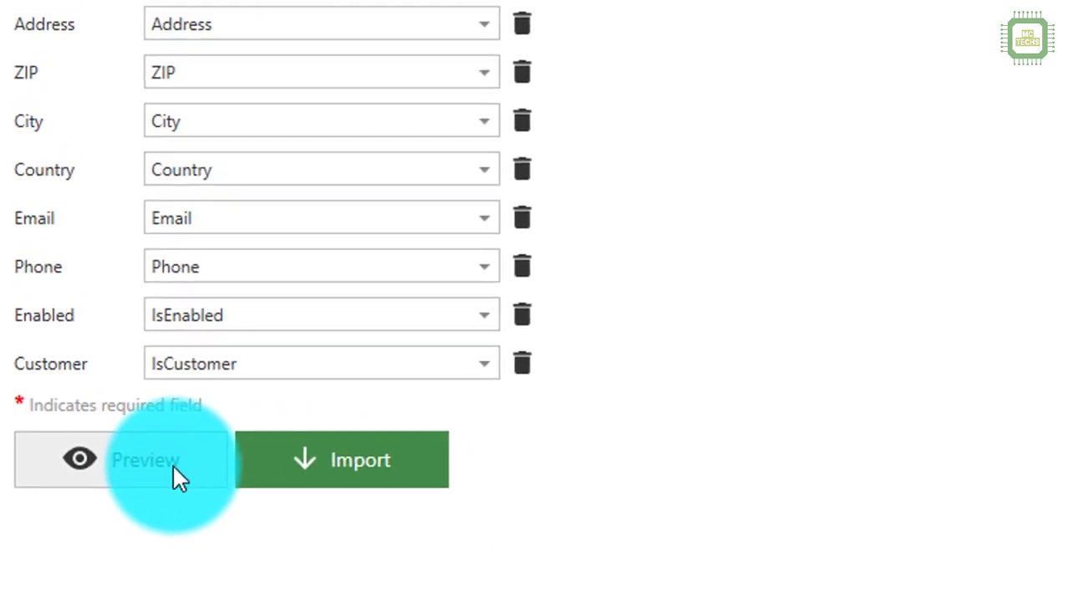
# Step: Preview the five customers from customers.csv and import them
pyautogui.click(172, 464)
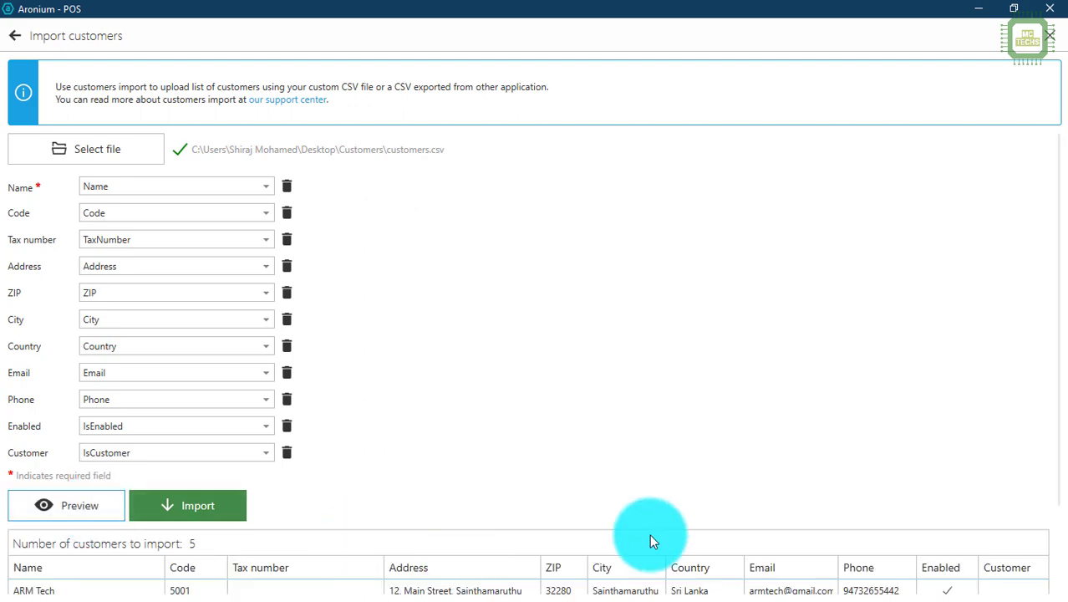
pyautogui.scroll(-1, 657, 526)
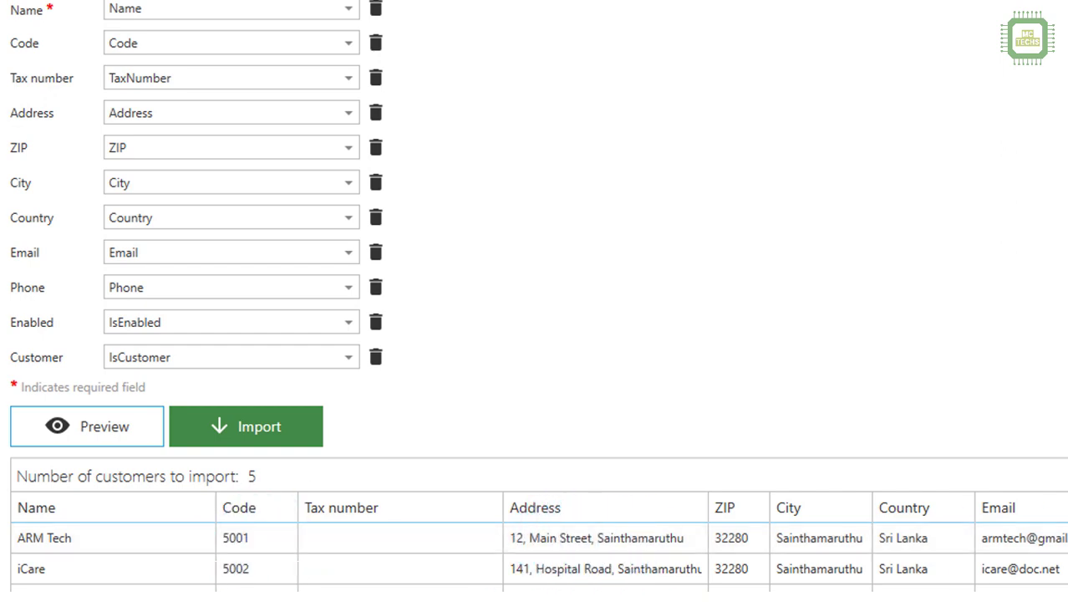
pyautogui.scroll(-2, 535, 376)
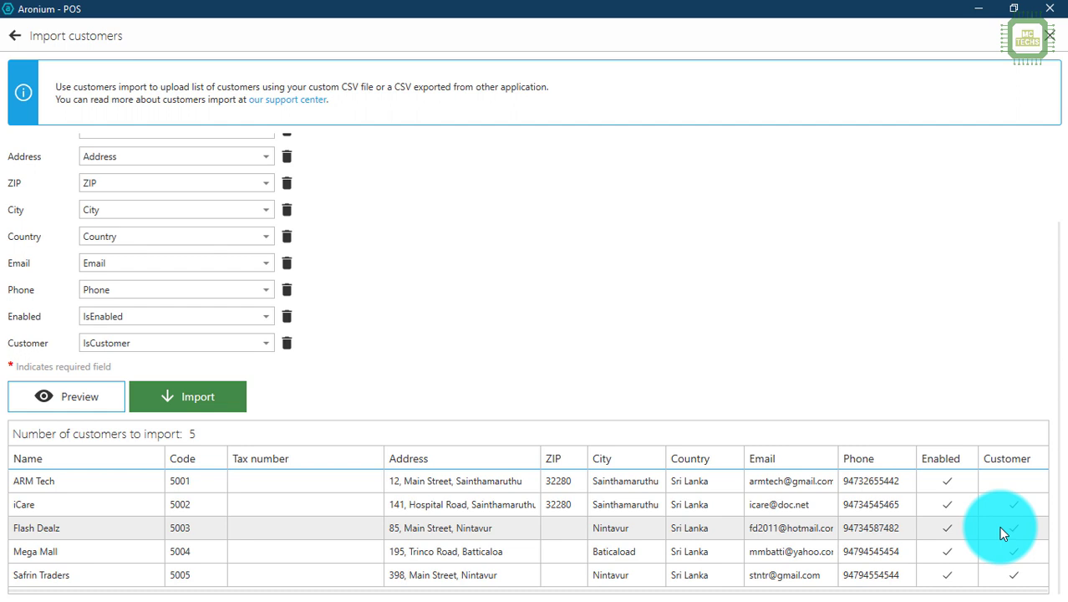
pyautogui.click(157, 399)
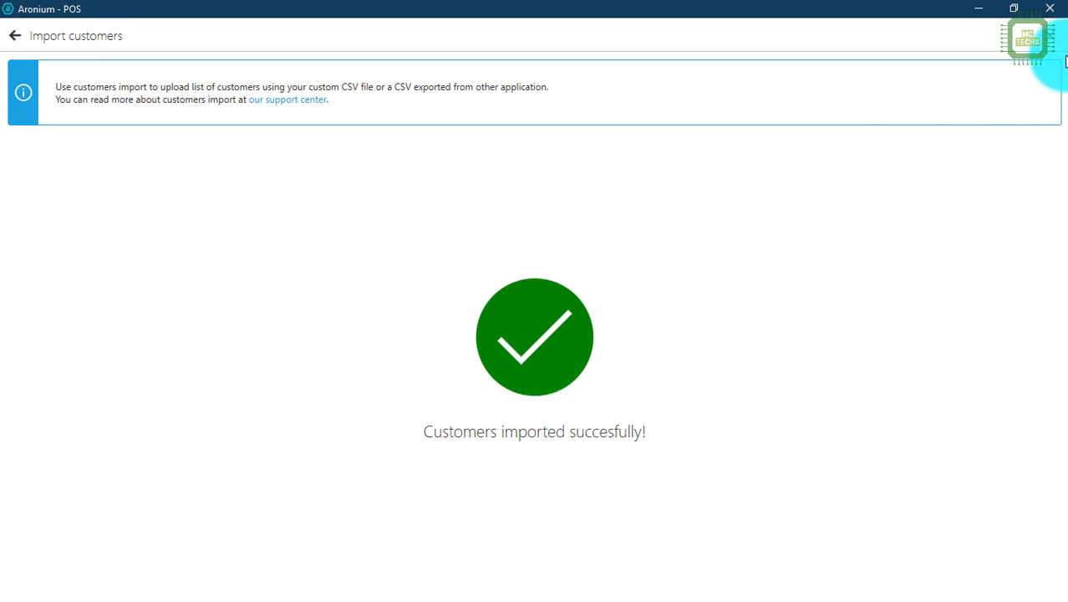
# Step: Close the import confirmation and refresh the Customers & Suppliers list
pyautogui.click(1057, 40)
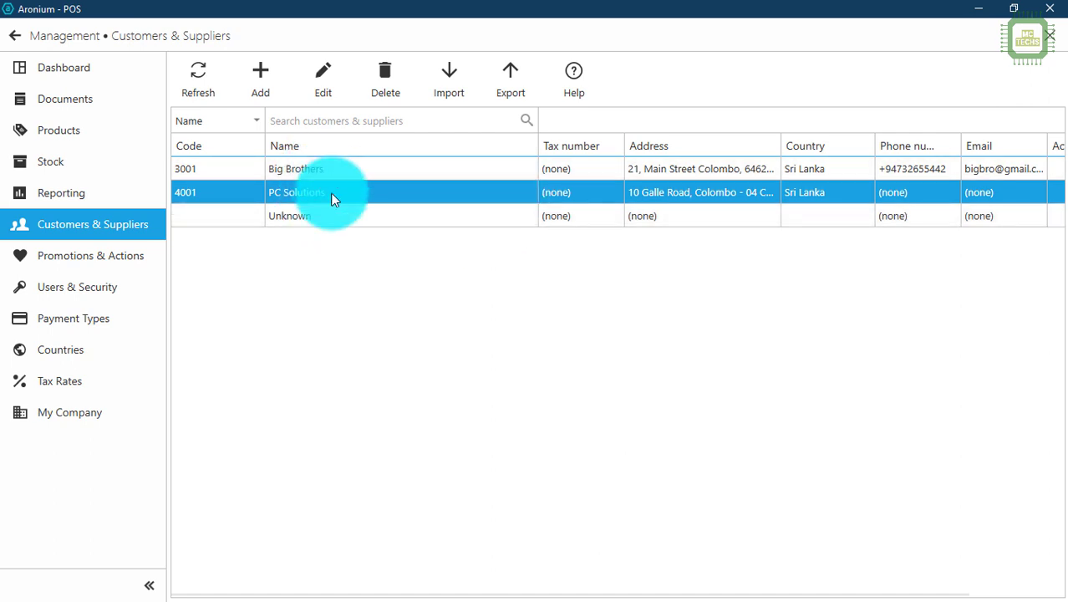
pyautogui.click(208, 77)
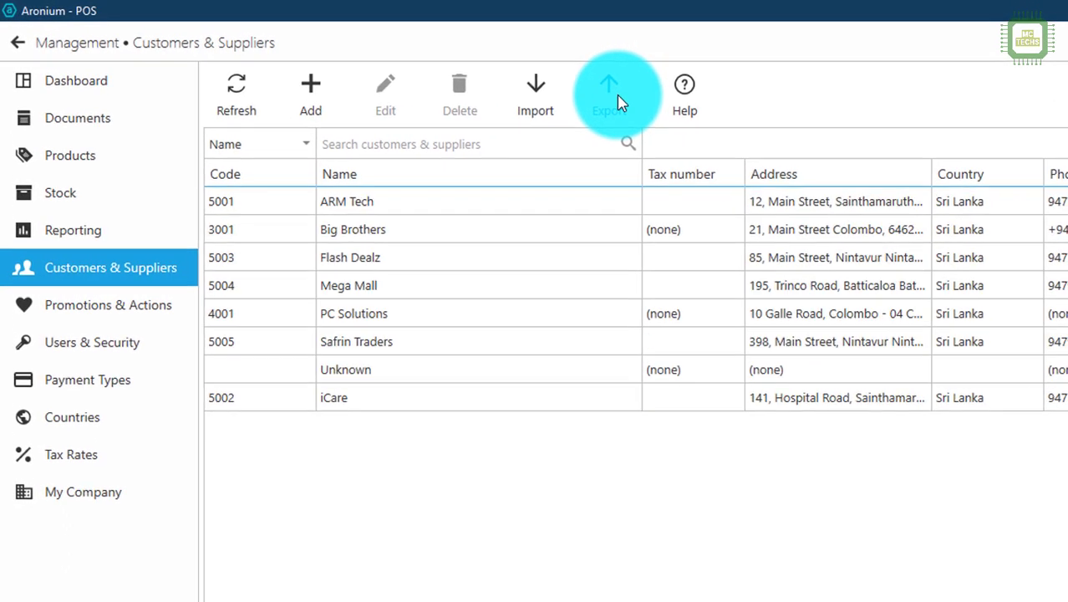
# Step: Export the customer list as customers18.07.21.csv and minimize the POS window
pyautogui.click(621, 102)
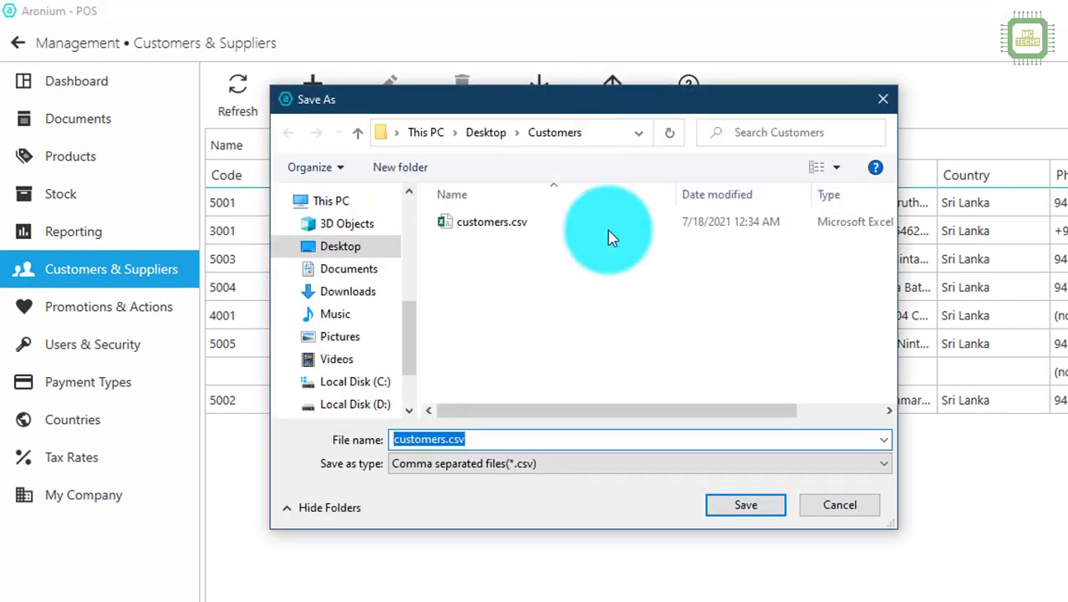
pyautogui.click(446, 439)
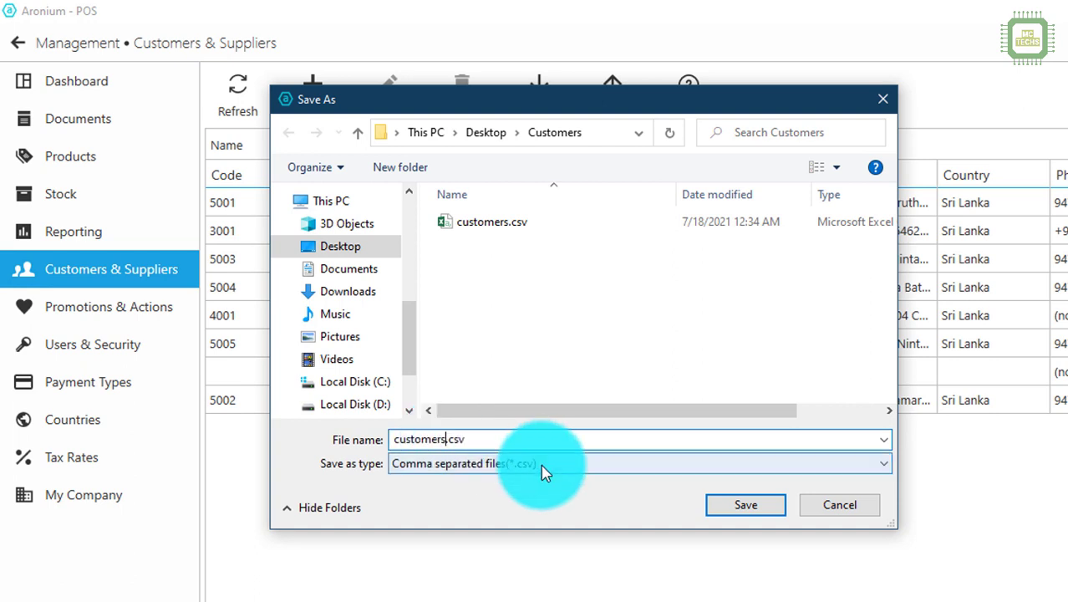
pyautogui.write('18.07.21')
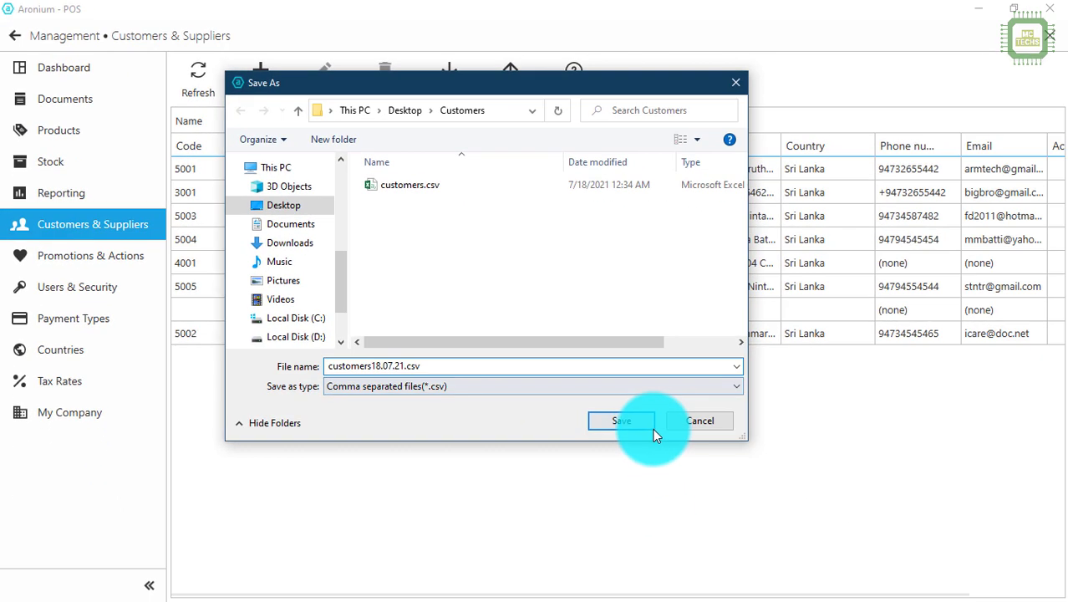
pyautogui.click(769, 506)
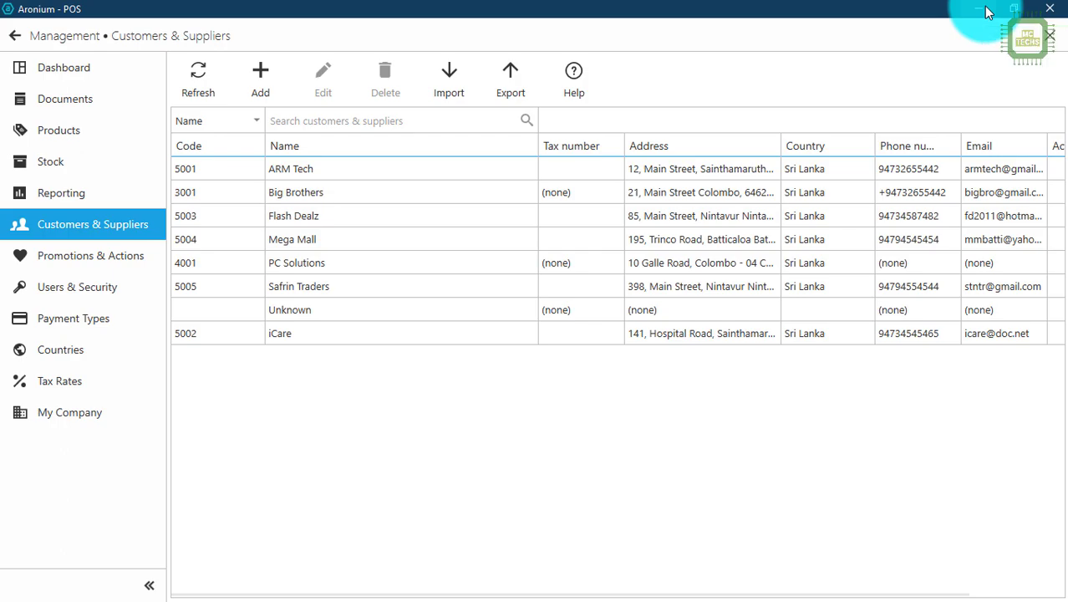
pyautogui.click(984, 6)
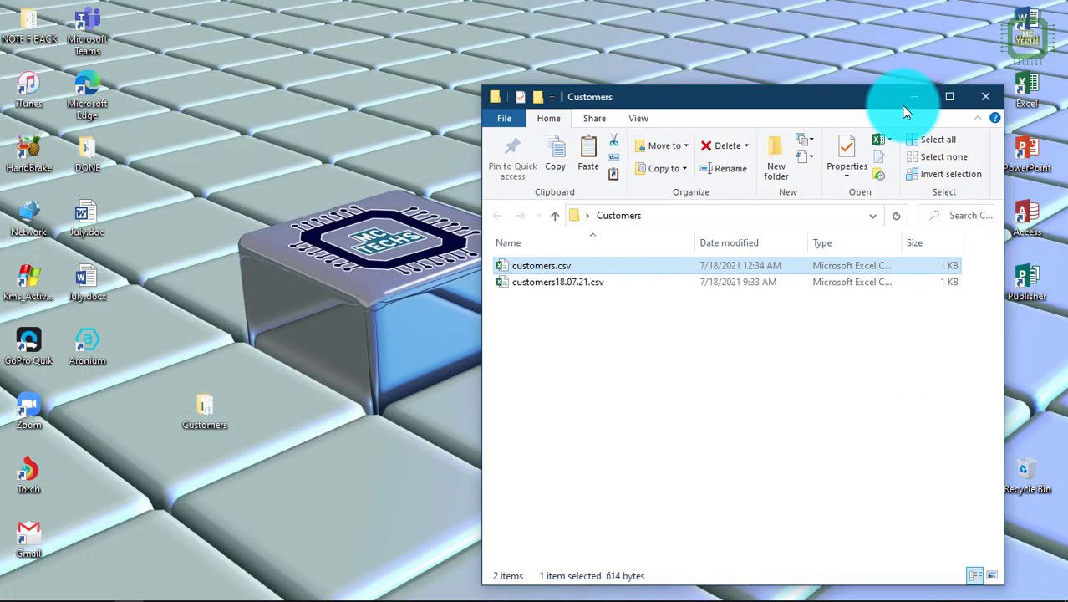
# Step: Confirm customers18.07.21.csv sits beside customers.csv, then return to Aronium POS
pyautogui.click(576, 303)
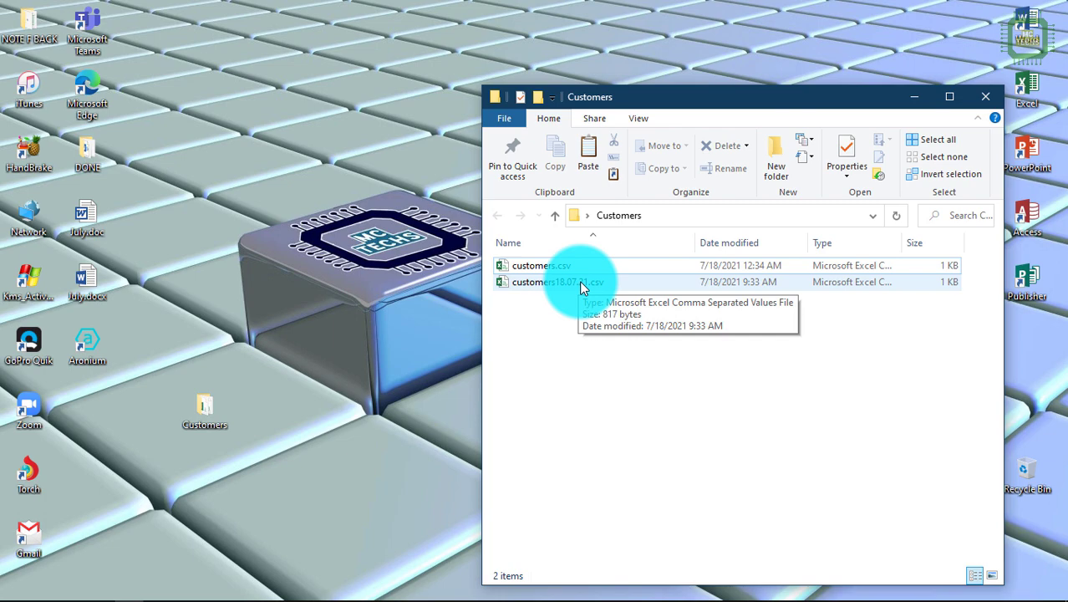
pyautogui.moveTo(334, 594)
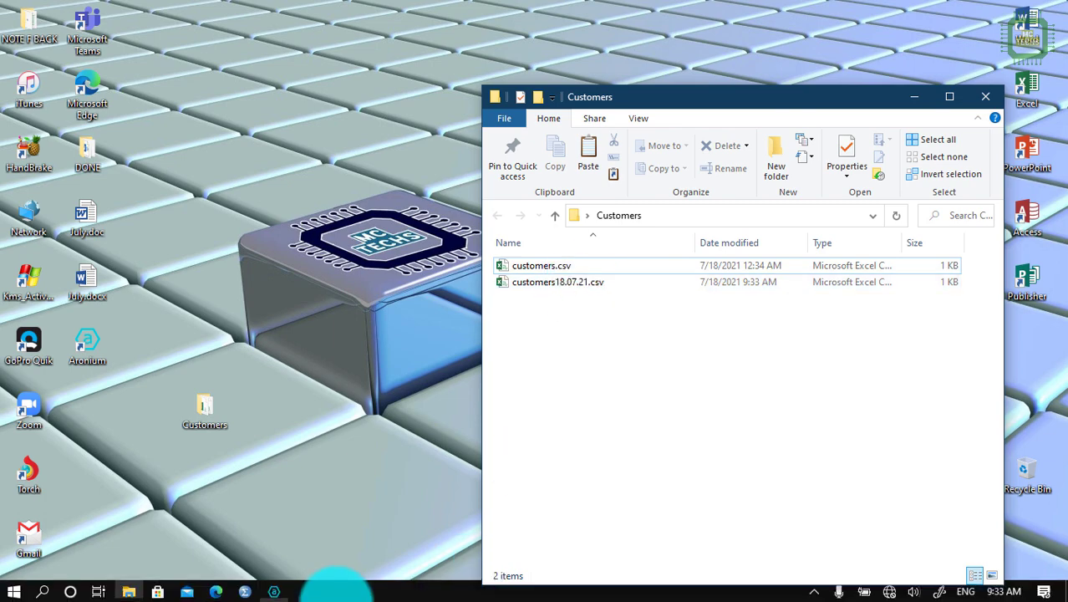
pyautogui.click(276, 590)
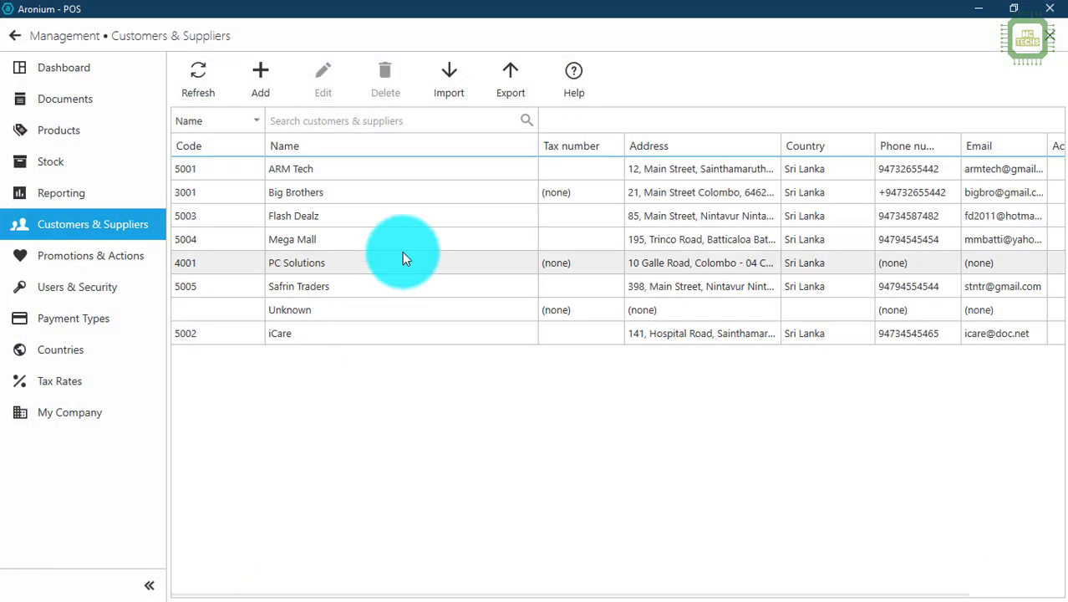
# Step: Start a new customer/supplier entry and turn off its Active and Customer switches
pyautogui.click(271, 80)
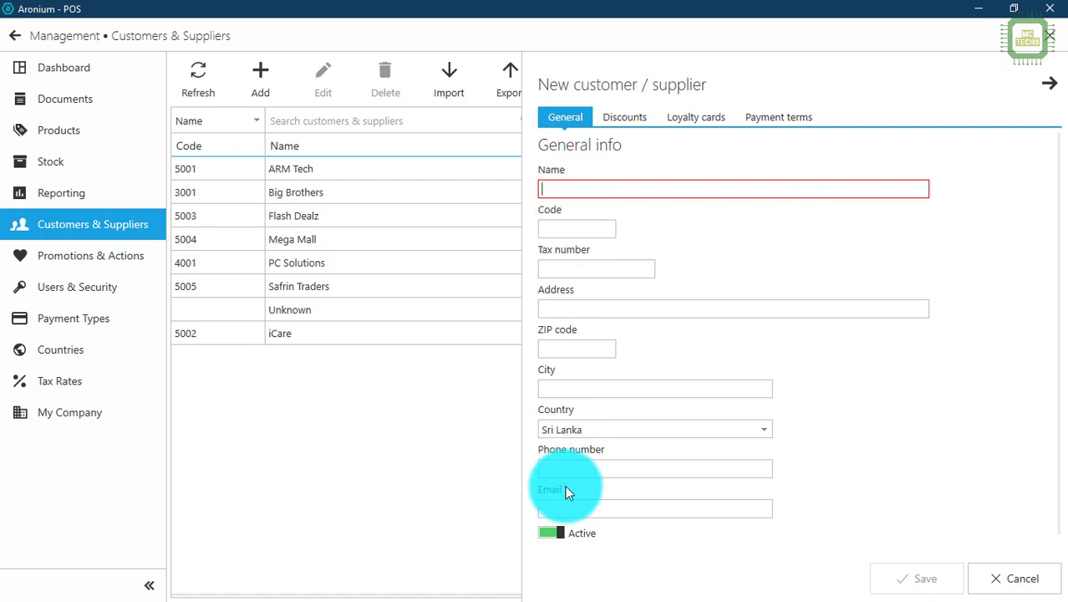
pyautogui.scroll(-1, 566, 492)
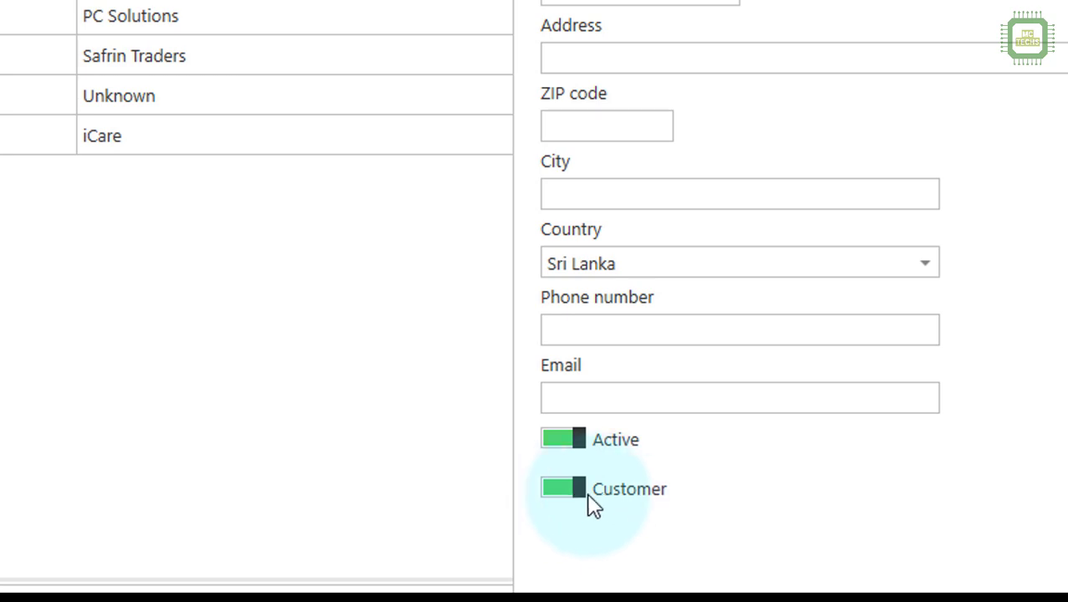
pyautogui.click(585, 497)
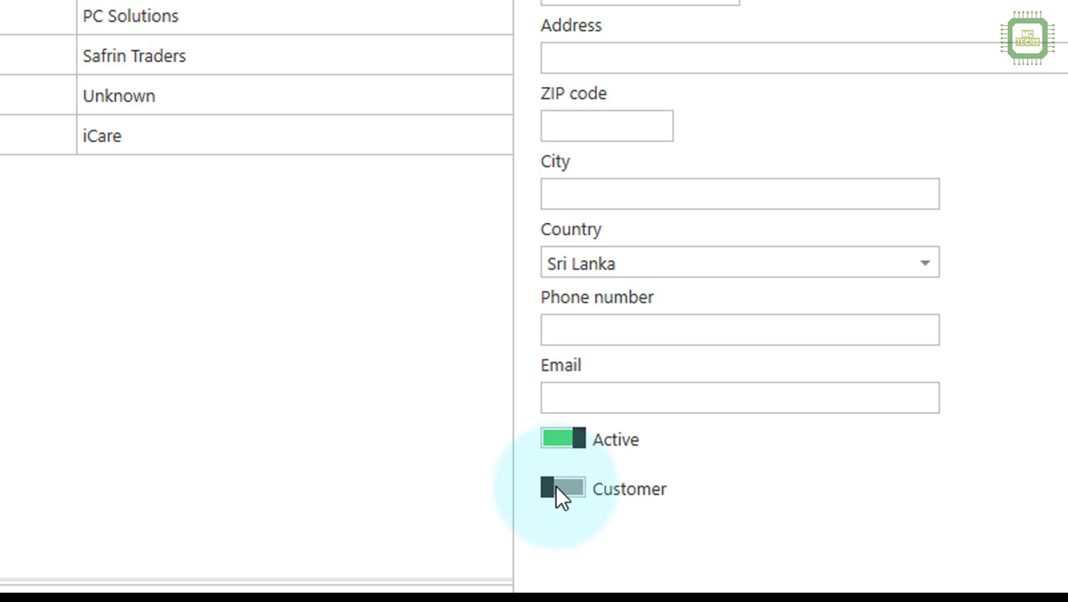
pyautogui.click(559, 493)
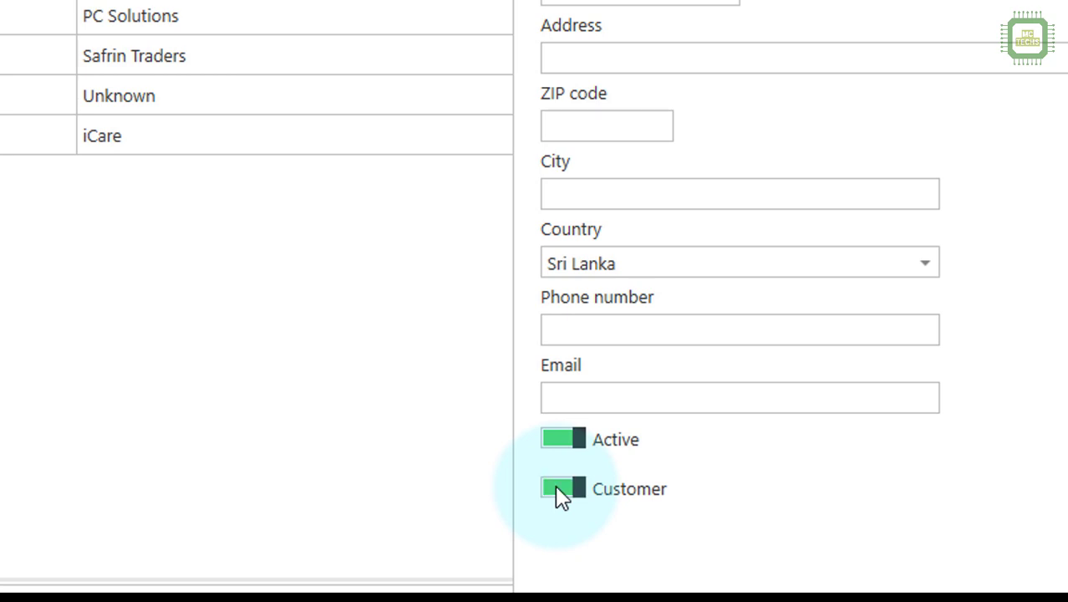
pyautogui.click(589, 449)
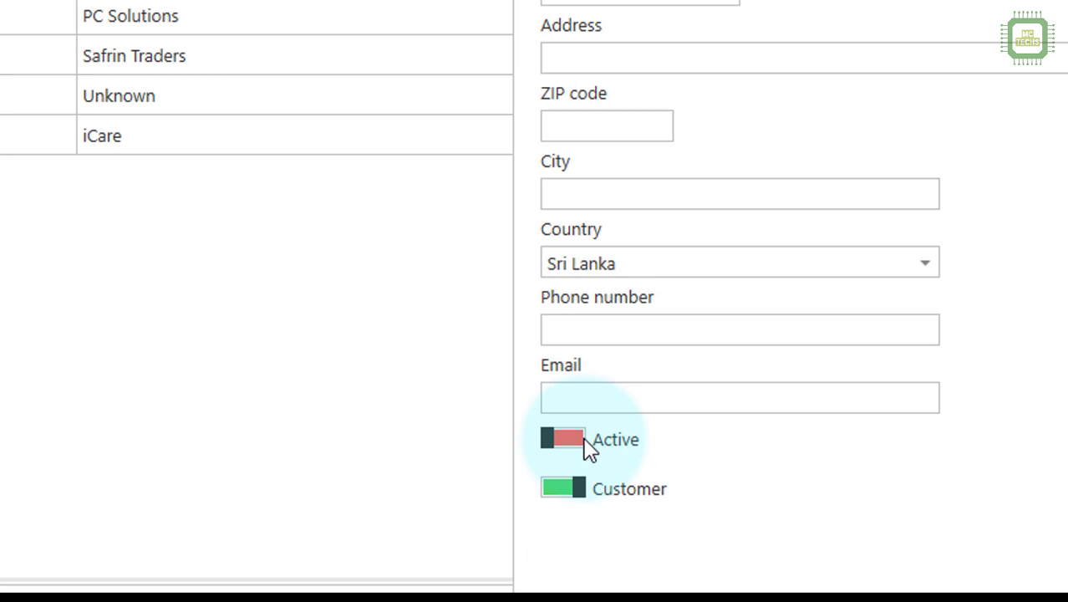
pyautogui.click(585, 492)
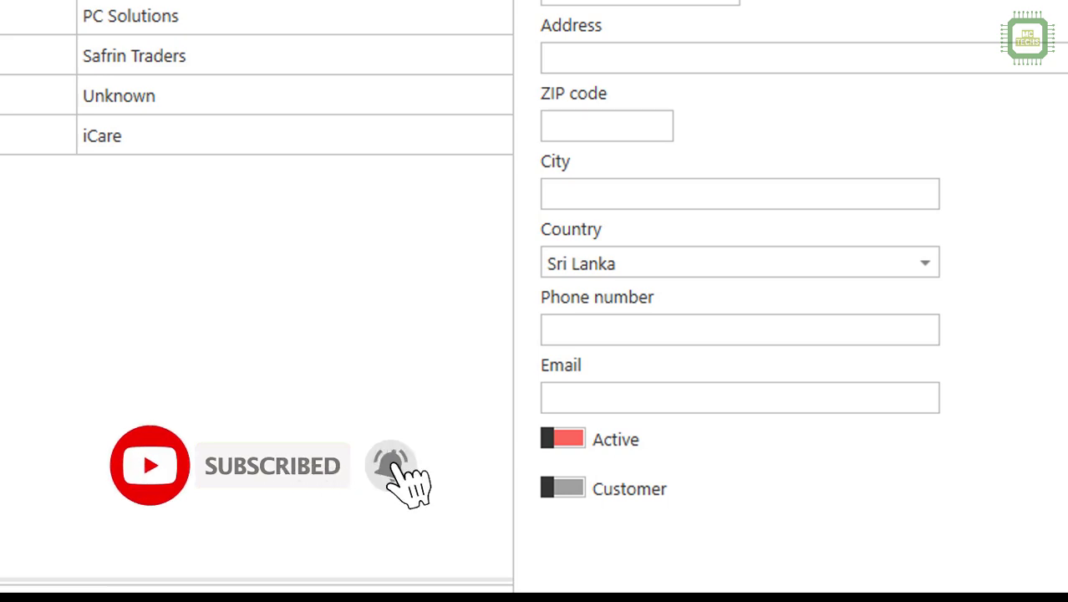
pyautogui.click(587, 121)
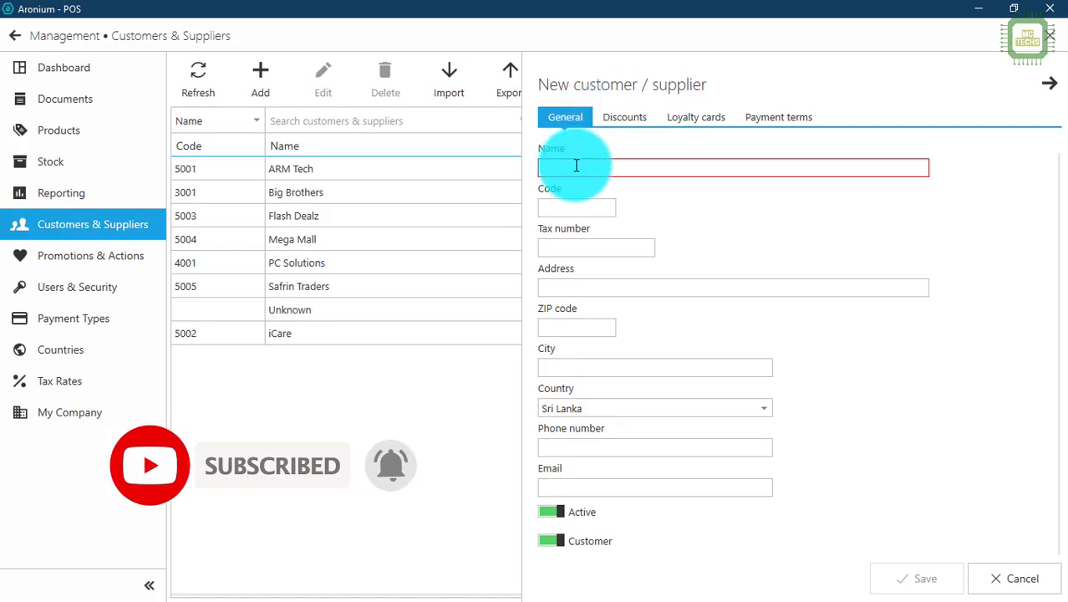
# Step: Enter the customer's name, code, street address, city Colombo, Sri Lanka, phone and e-mail
pyautogui.press('Tab')
pyautogui.write('5006')
pyautogui.press('Tab')
pyautogui.press('Tab')
pyautogui.press('Tab')
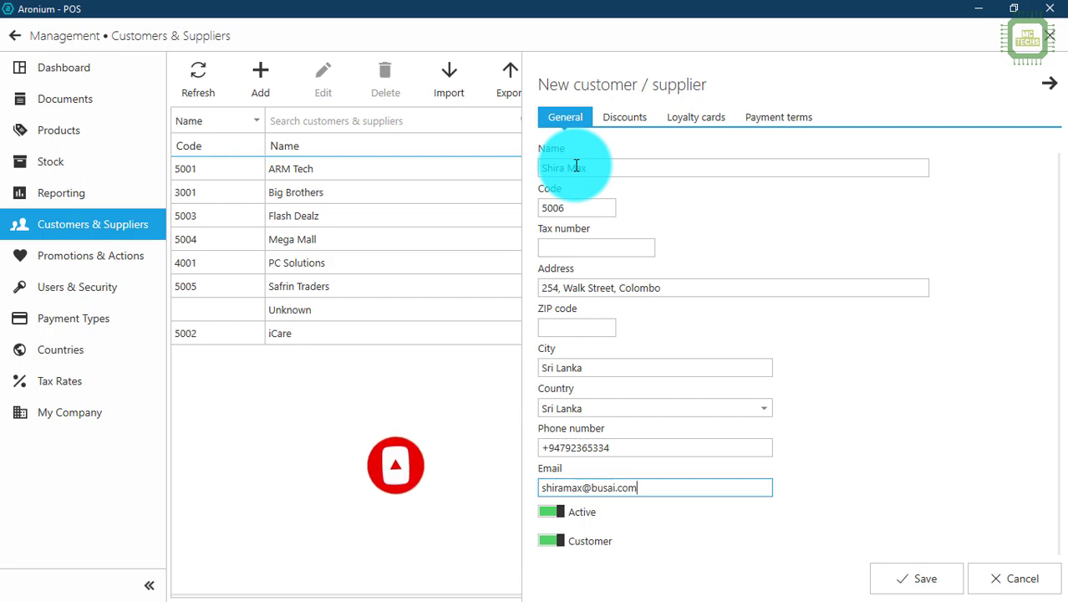
pyautogui.click(576, 165)
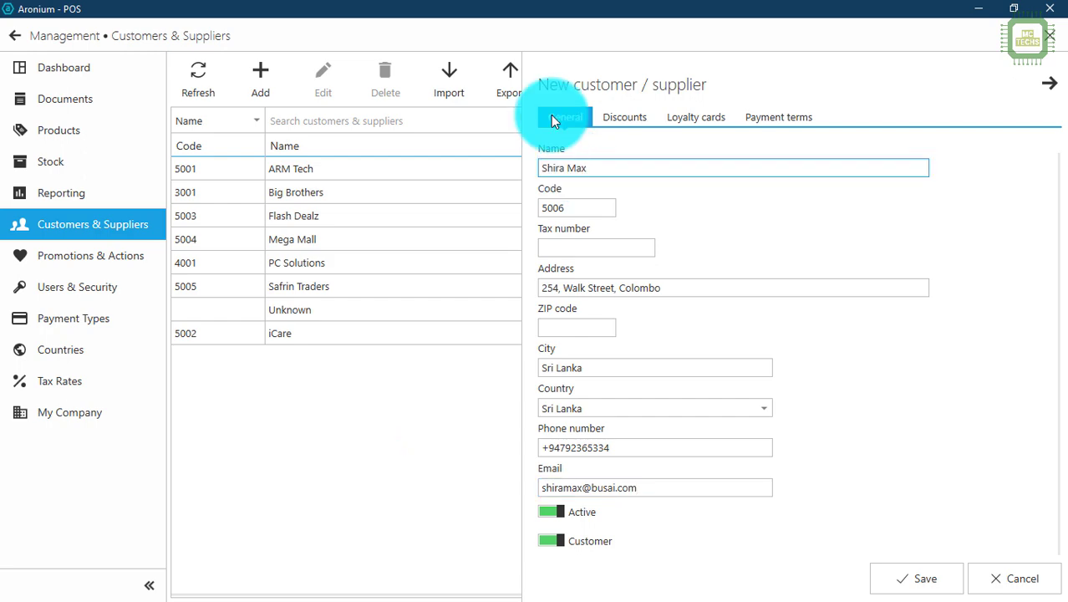
pyautogui.click(633, 124)
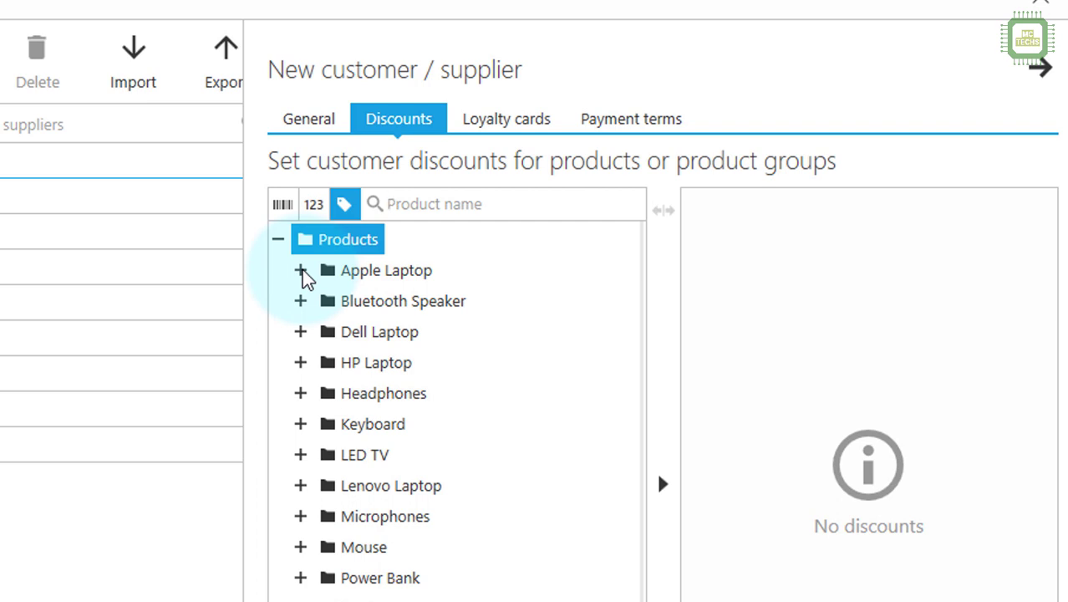
# Step: Add Apple Laptop to the customer's discount list at 10%
pyautogui.click(301, 270)
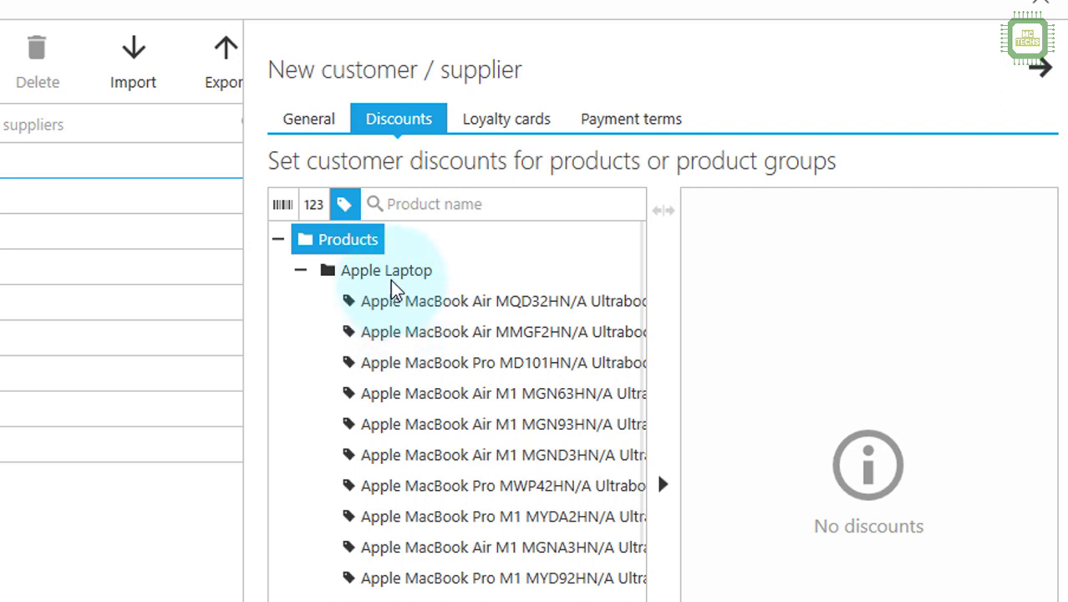
pyautogui.click(302, 273)
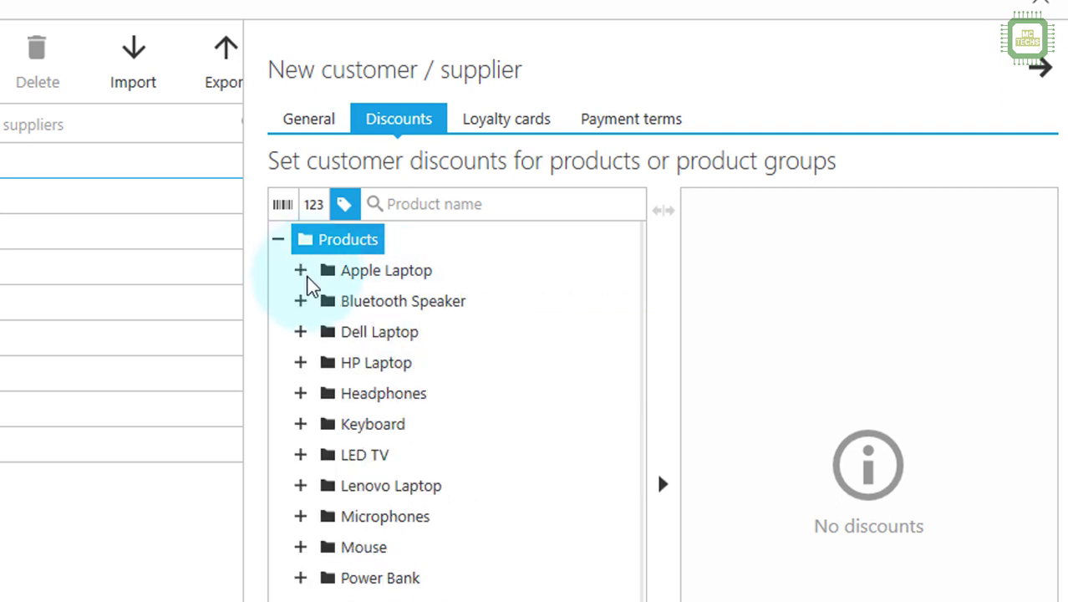
pyautogui.click(404, 282)
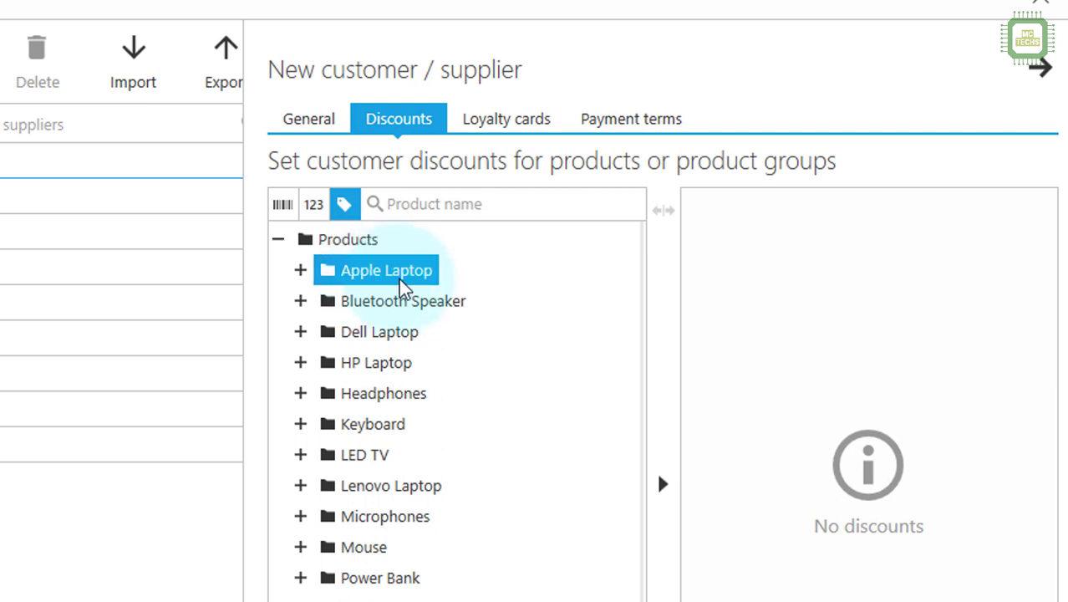
pyautogui.click(311, 114)
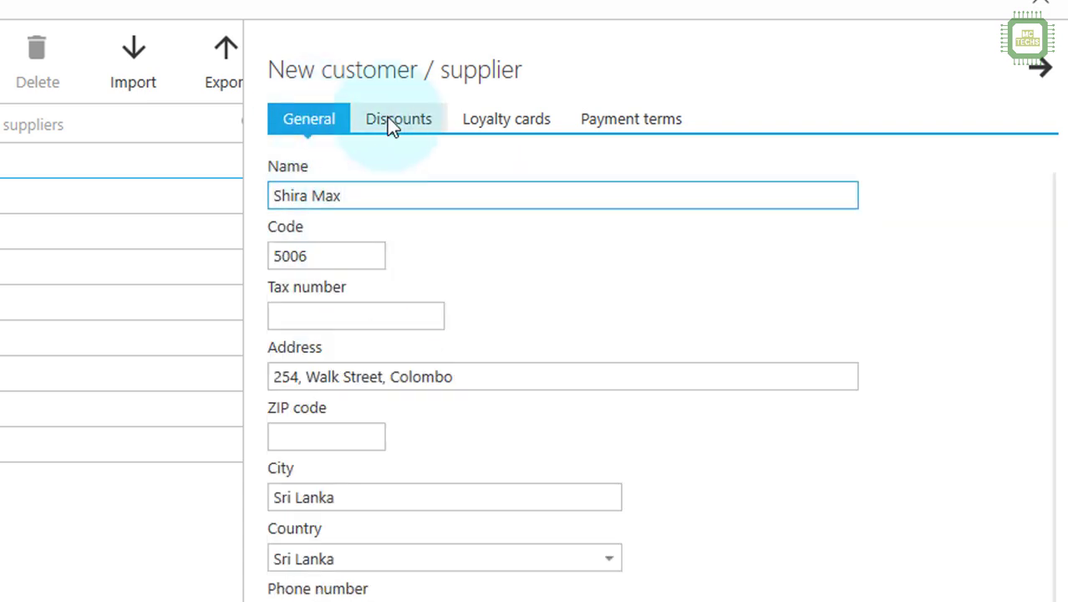
pyautogui.click(389, 122)
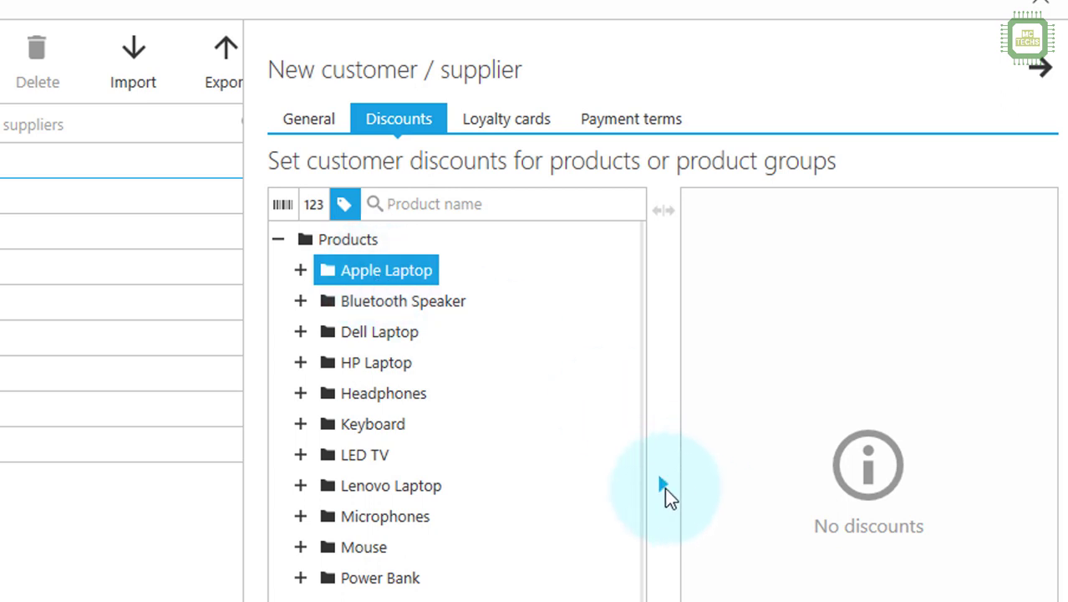
pyautogui.click(661, 485)
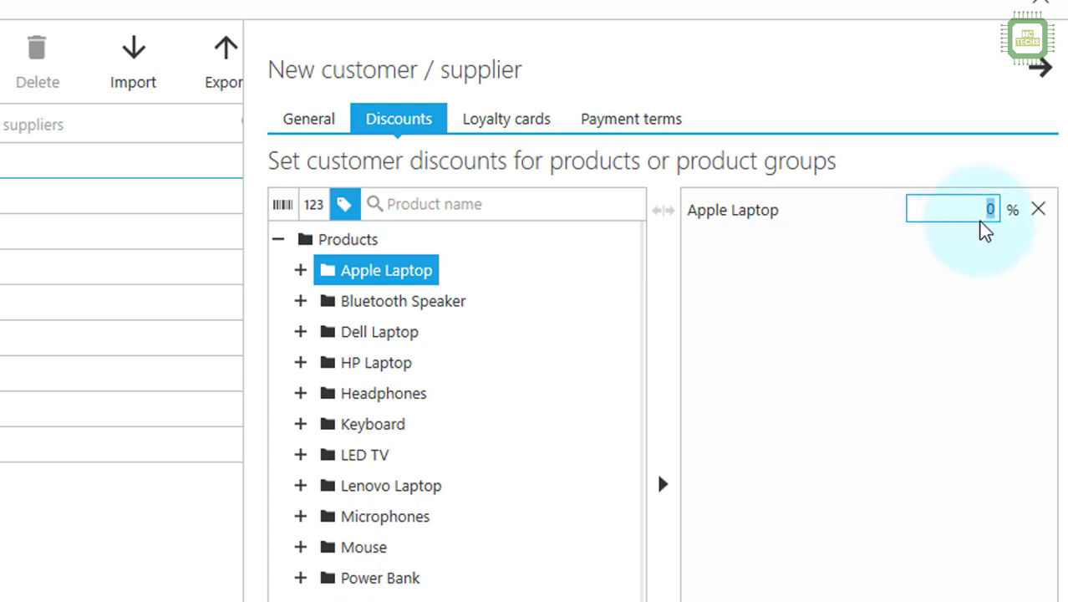
pyautogui.write('10')
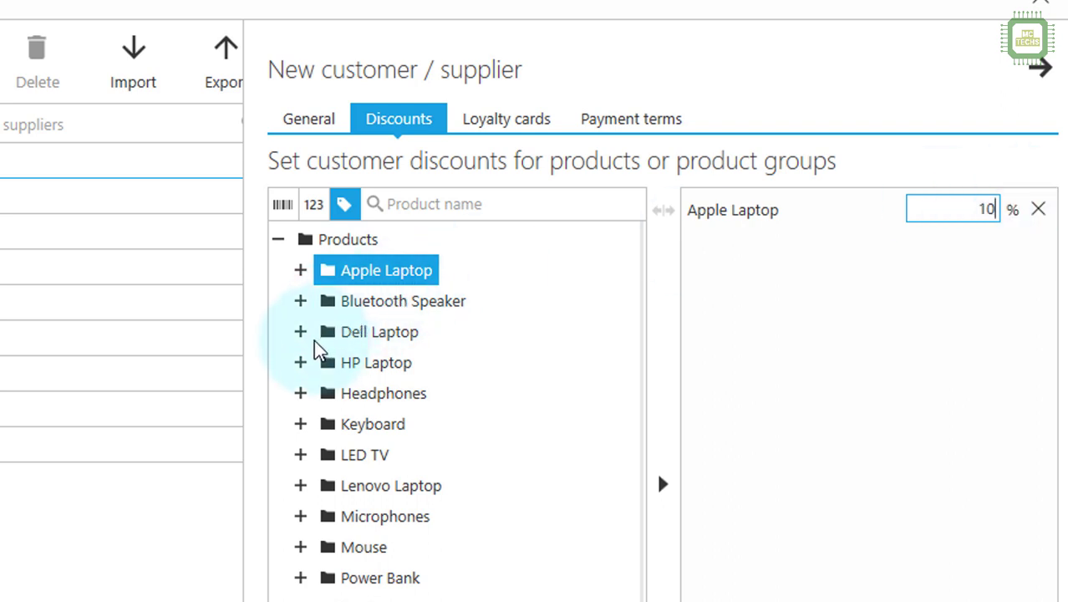
# Step: Add the Quantum QHM 8810 keyboard to the discount list at 5%
pyautogui.click(301, 426)
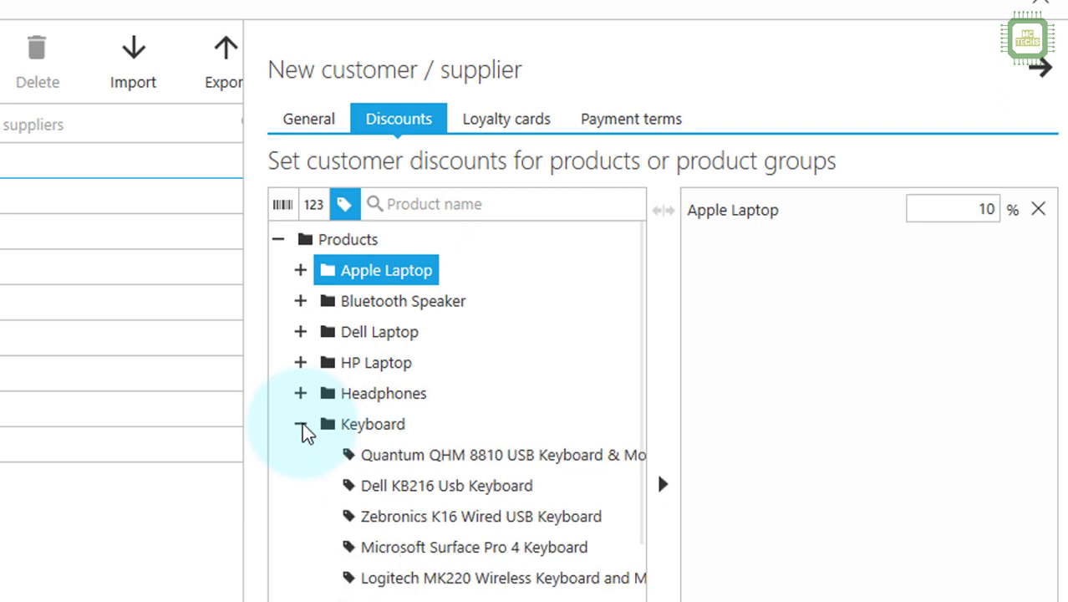
pyautogui.click(407, 460)
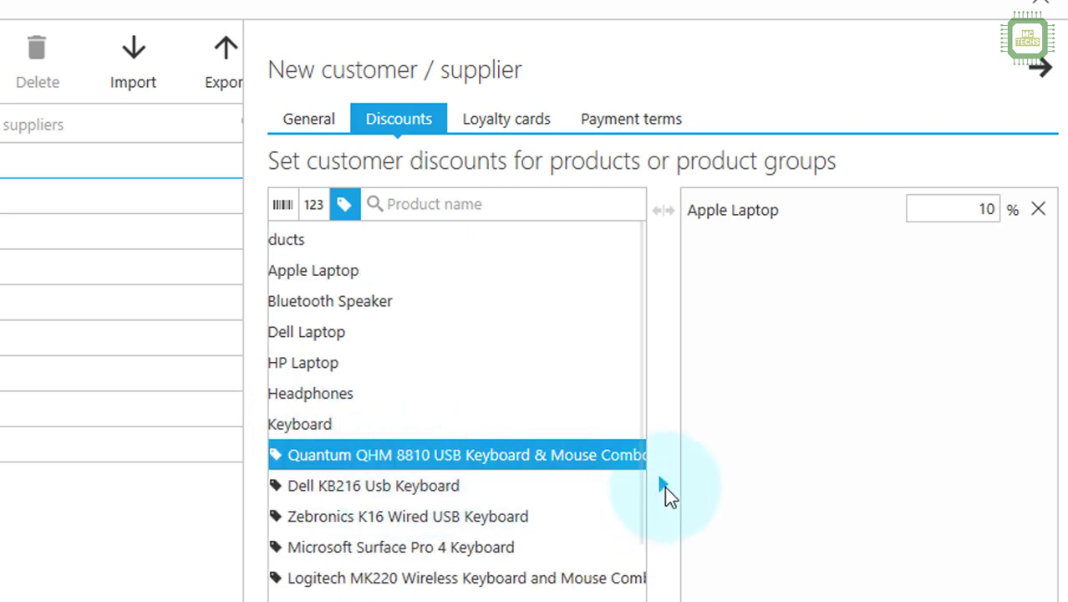
pyautogui.click(665, 486)
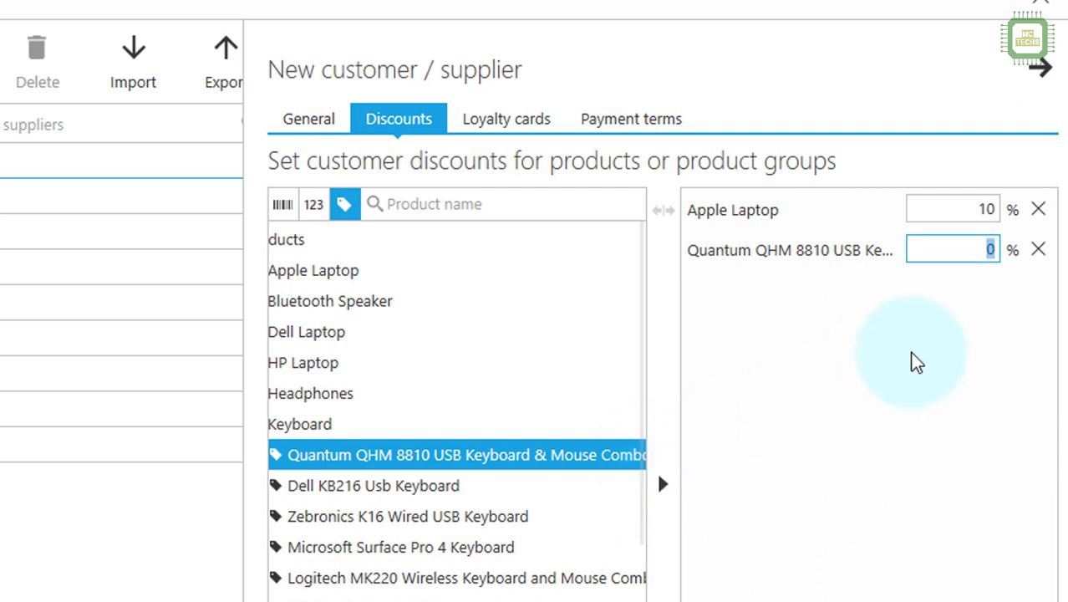
pyautogui.write('5')
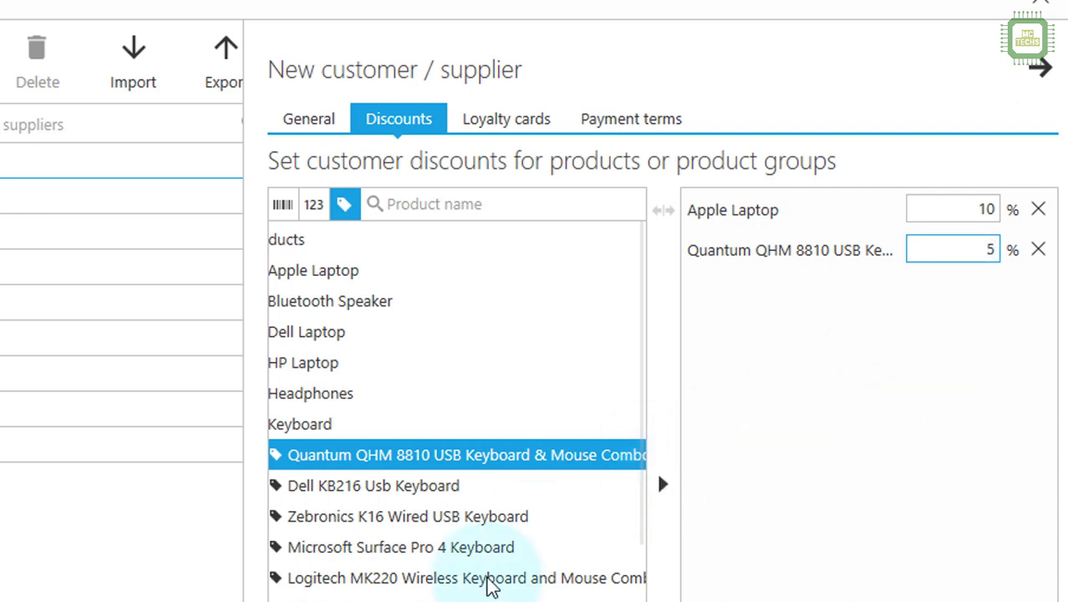
pyautogui.hscroll(-3, 489, 585)
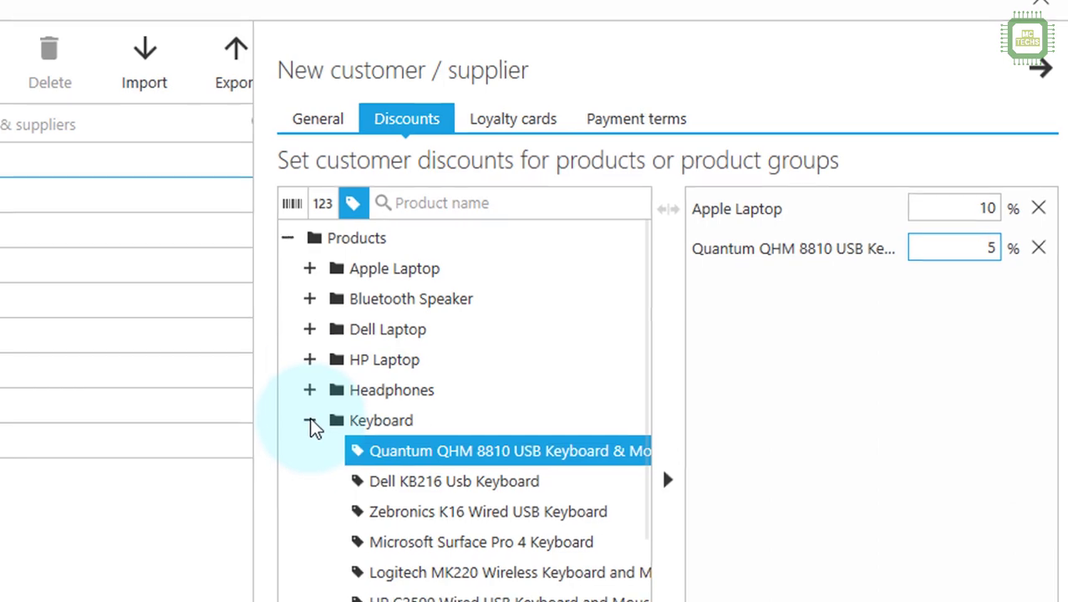
pyautogui.click(300, 424)
pyautogui.scroll(-1, 592, 438)
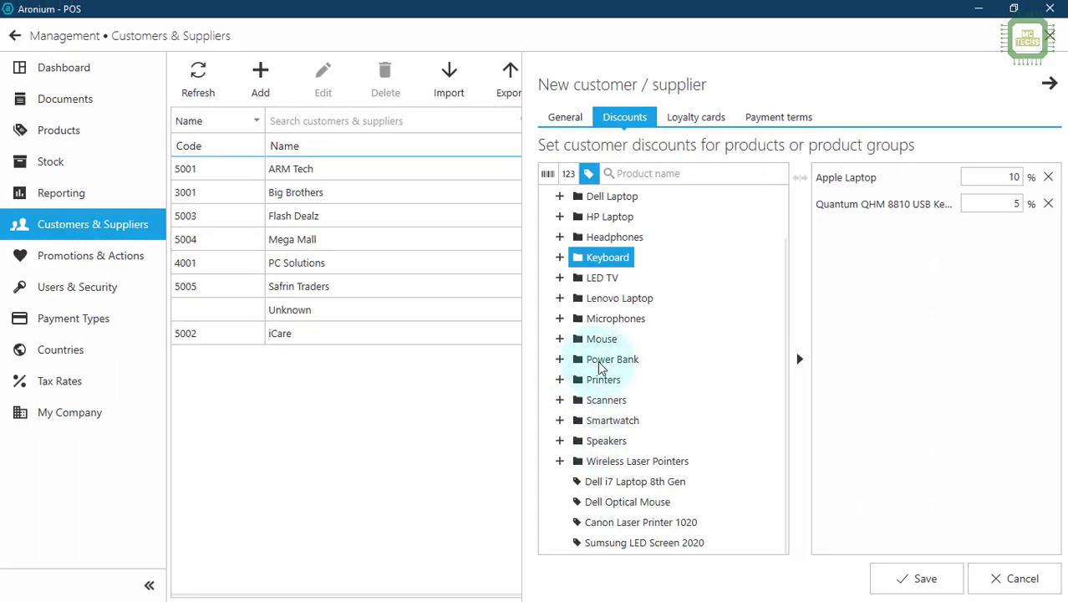
# Step: Add Power Bank to the discount list at 8%
pyautogui.click(561, 361)
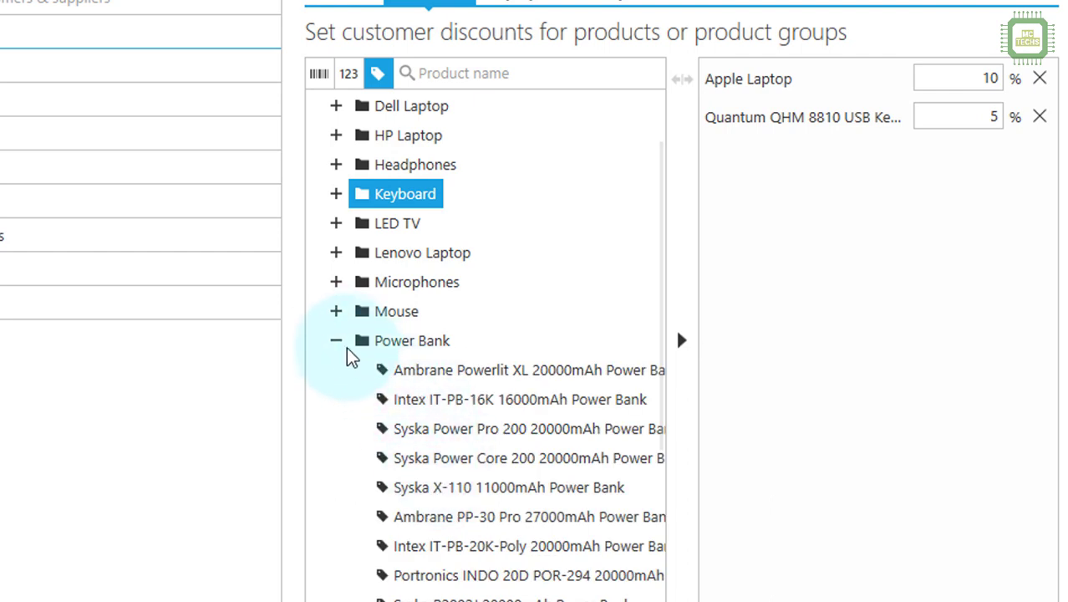
pyautogui.click(343, 345)
pyautogui.click(406, 350)
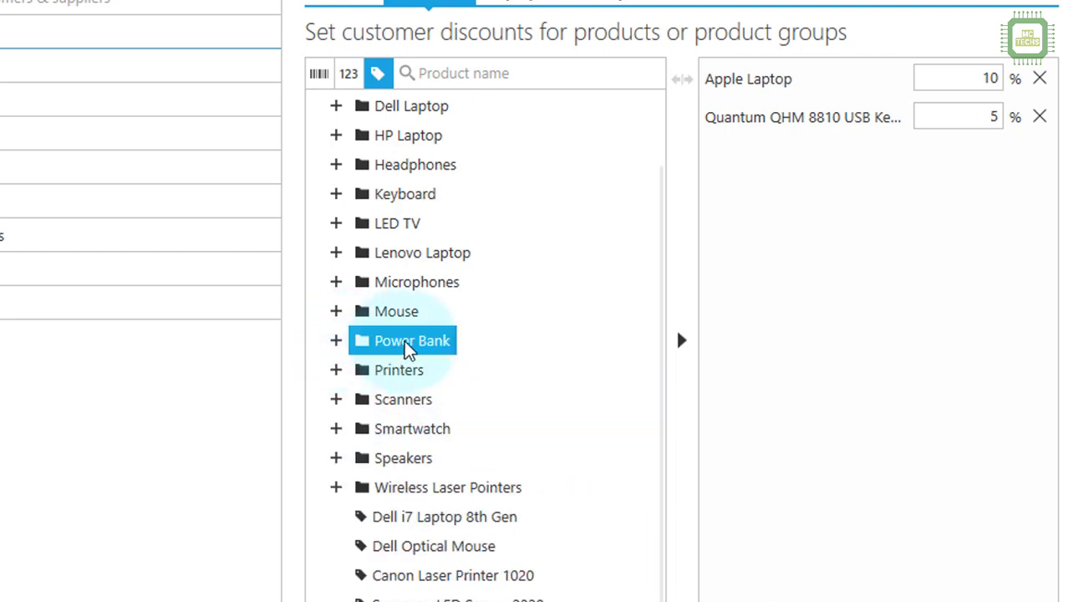
pyautogui.click(681, 343)
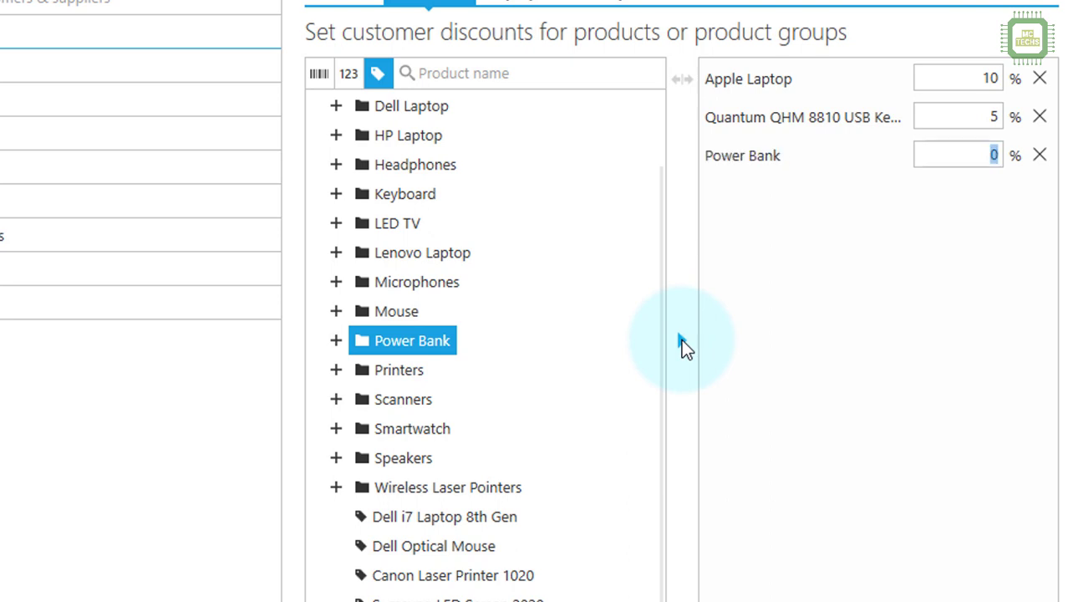
pyautogui.write('8')
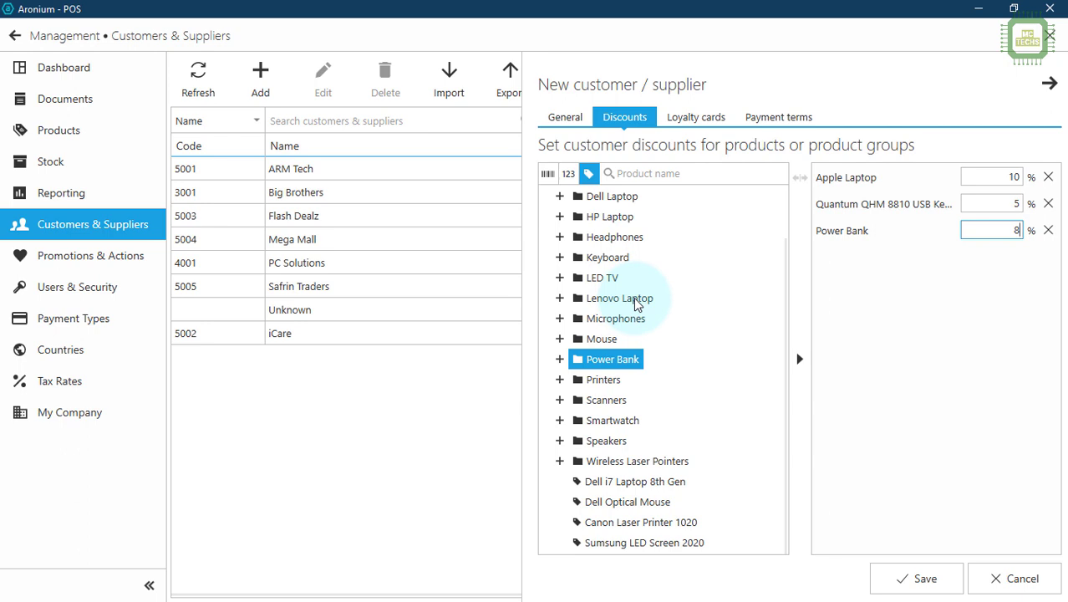
pyautogui.click(575, 117)
pyautogui.click(636, 124)
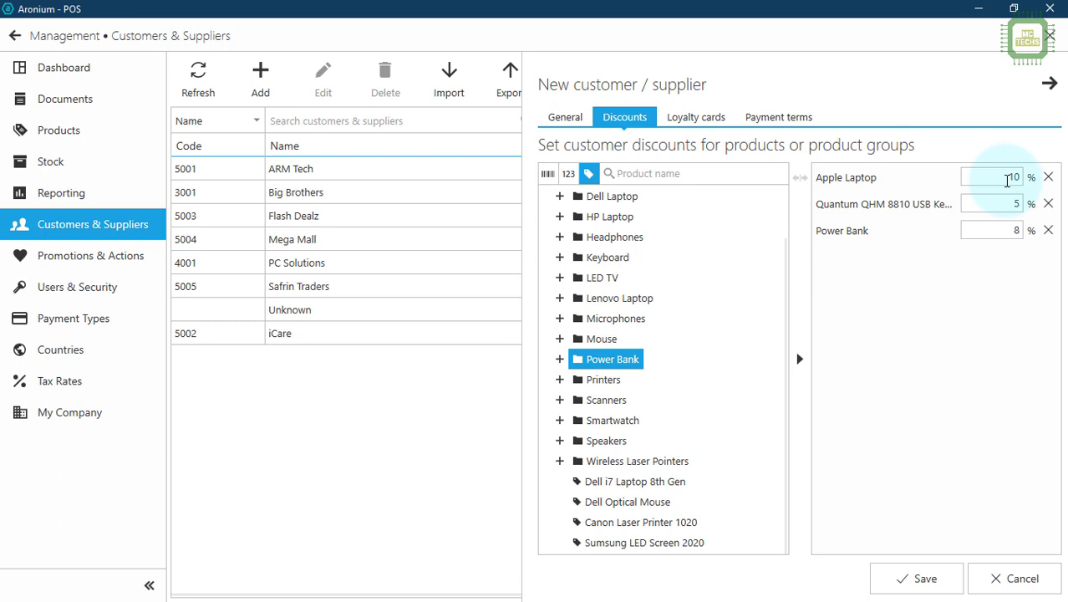
pyautogui.click(697, 117)
pyautogui.click(636, 124)
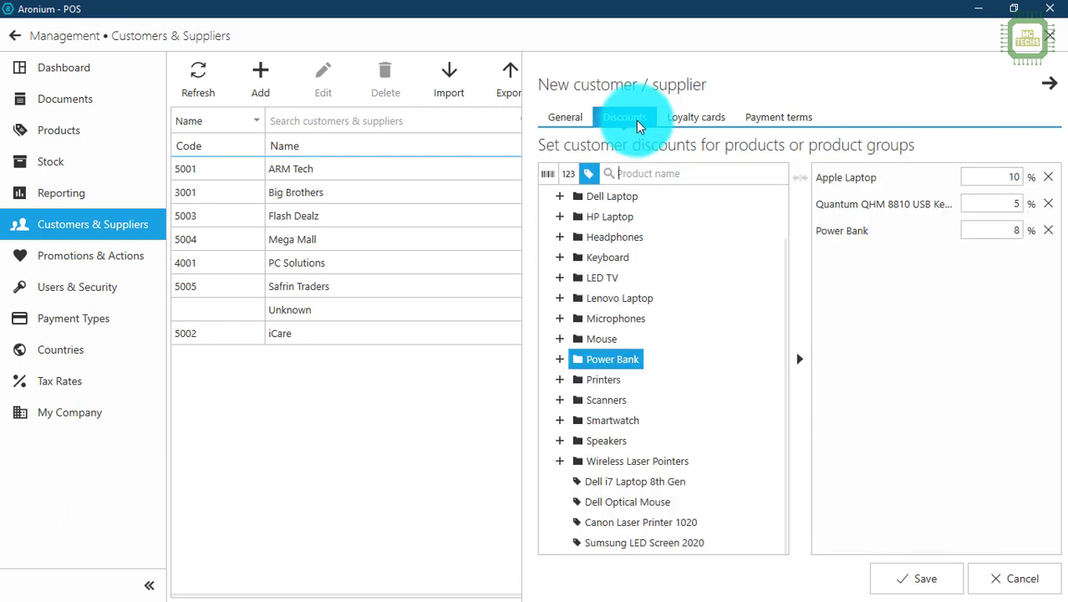
pyautogui.click(699, 118)
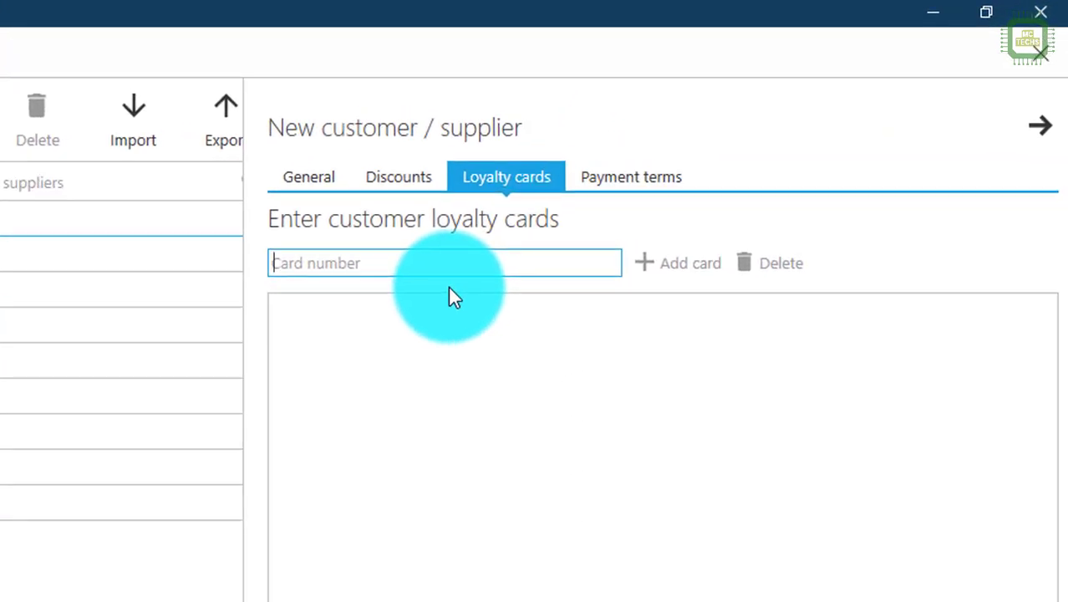
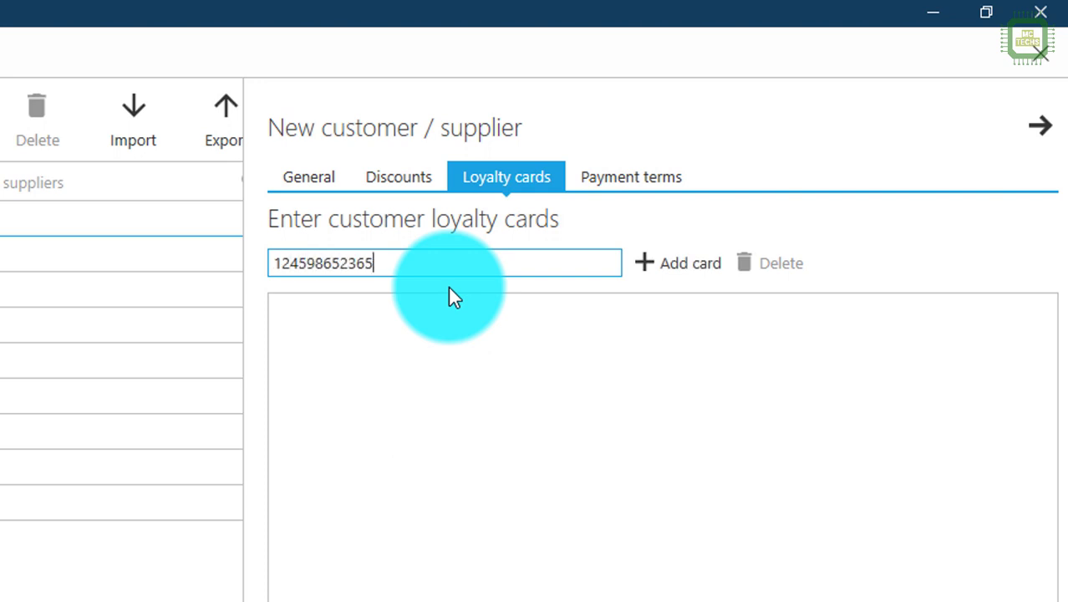
# Step: Add the customer's loyalty card number to the Loyalty cards list
pyautogui.click(663, 274)
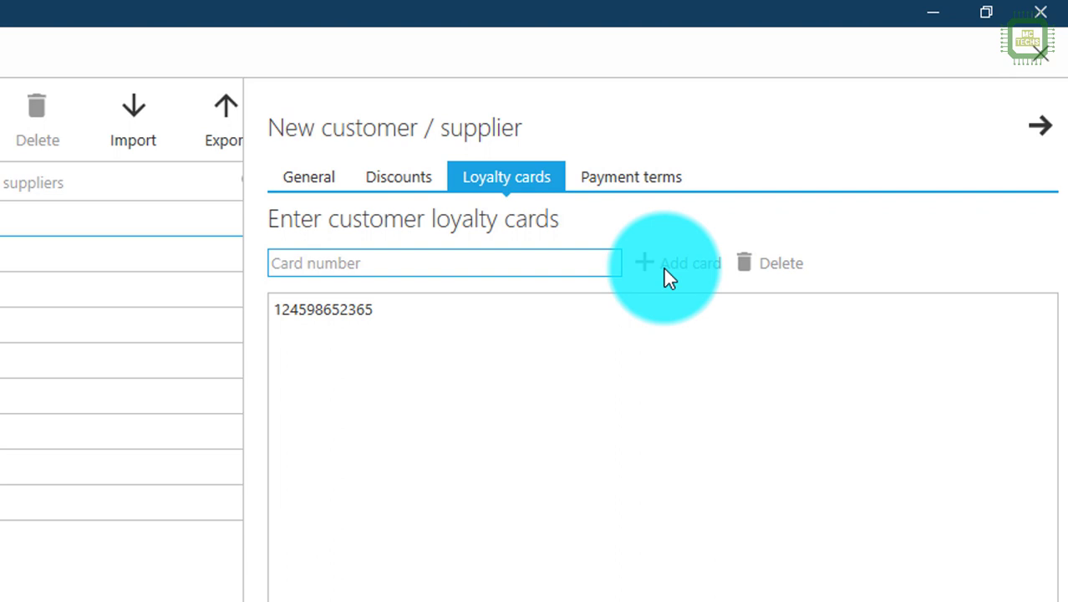
pyautogui.click(302, 317)
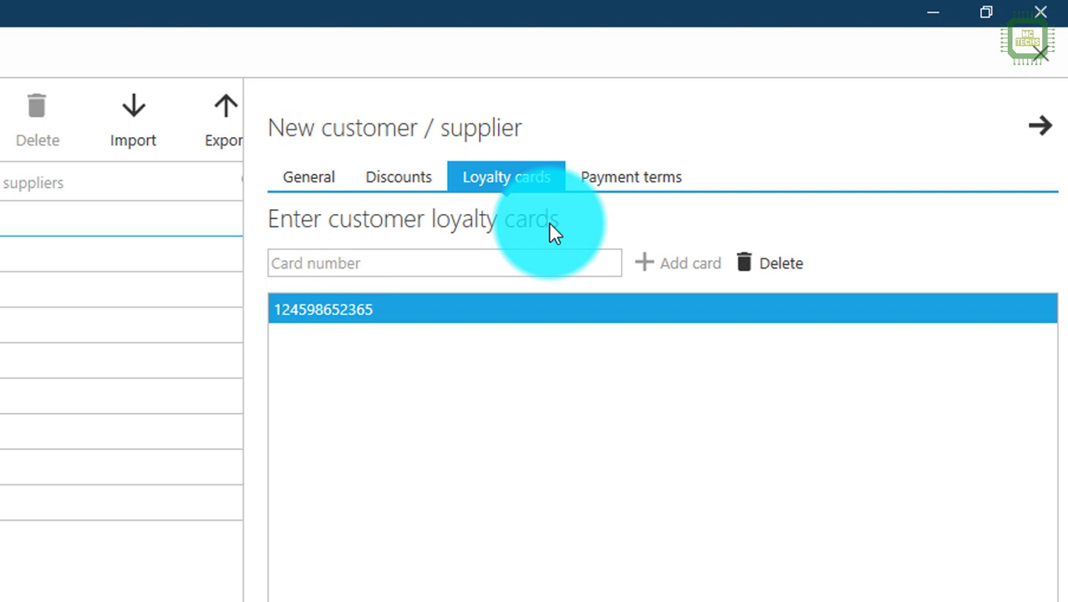
pyautogui.click(525, 191)
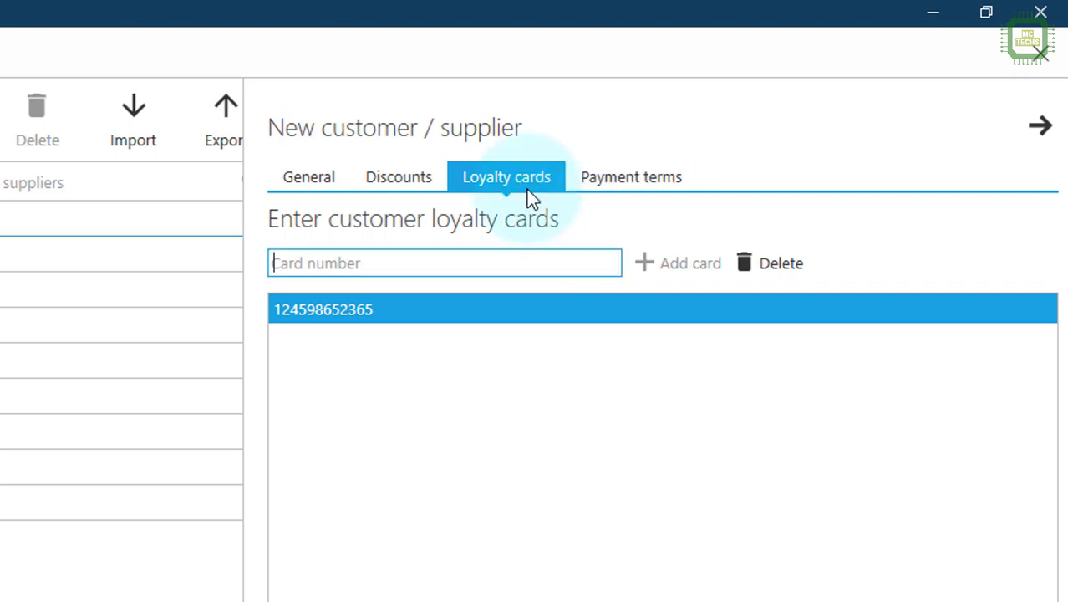
# Step: Set the due date period to 30 days and save the new customer
pyautogui.click(620, 177)
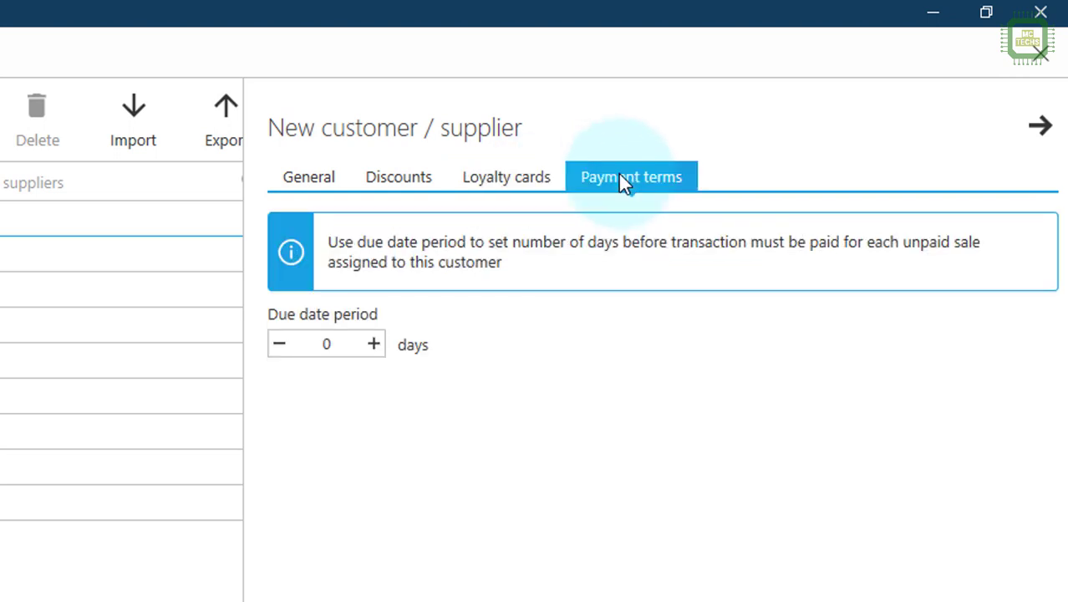
pyautogui.click(351, 344)
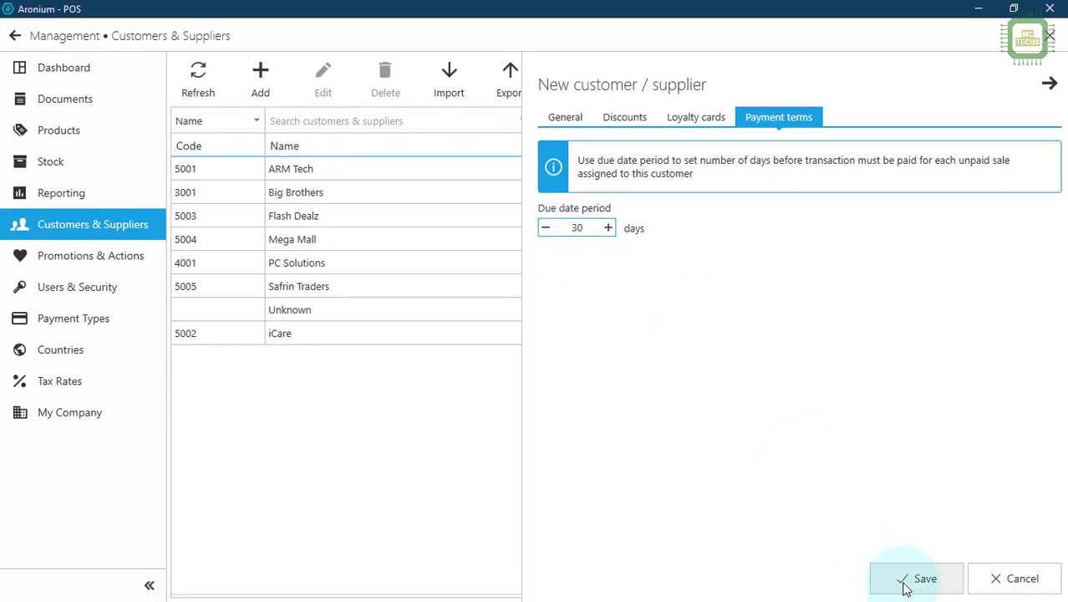
pyautogui.click(904, 585)
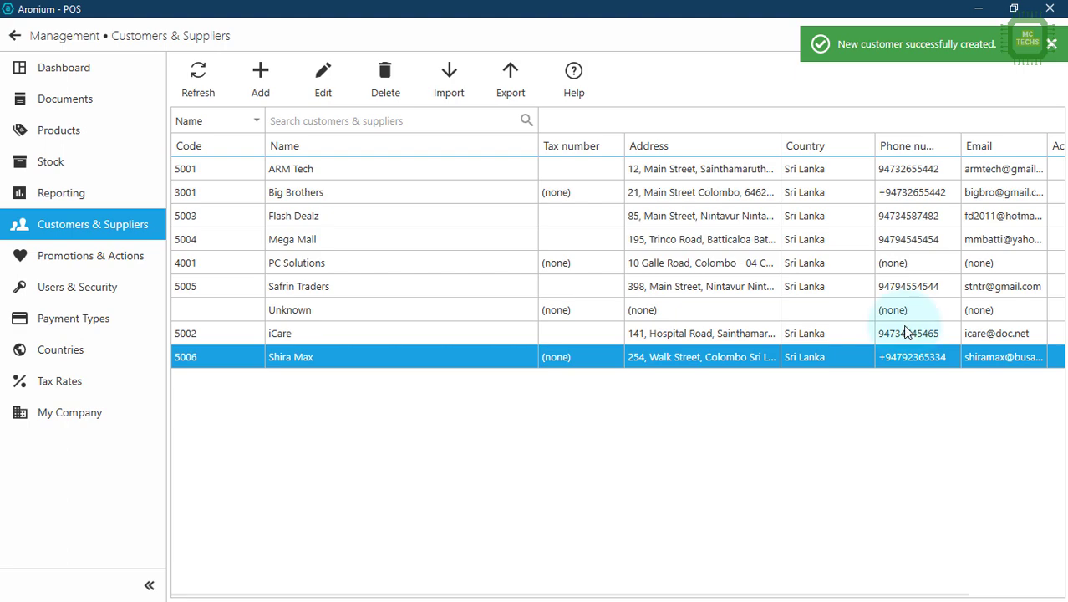
# Step: Edit the new customer, drop the 5% Quantum QHM 8810 discount, and save
pyautogui.click(420, 366)
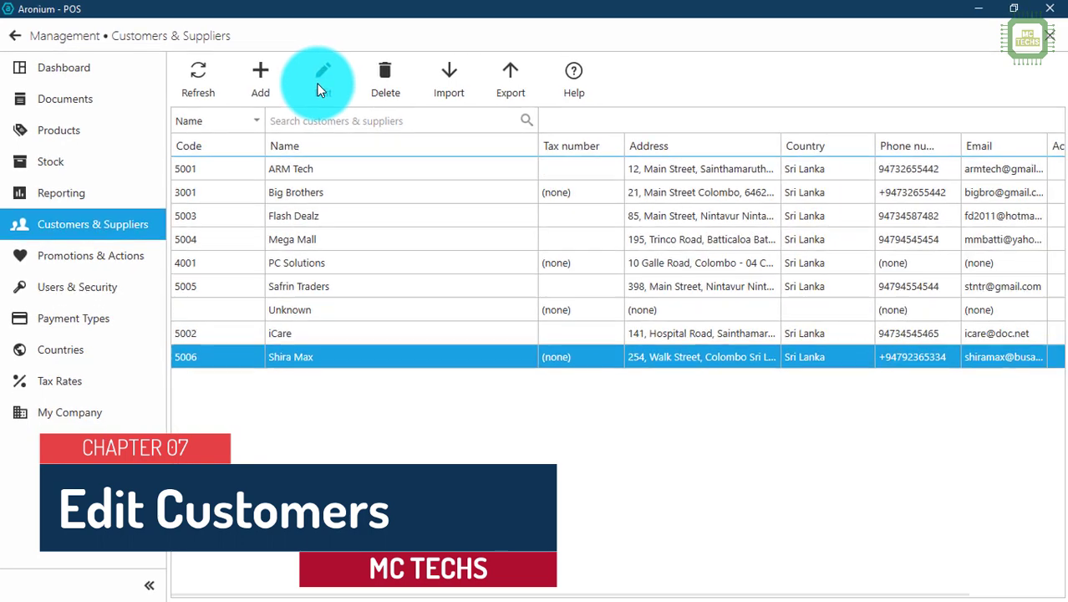
pyautogui.click(319, 86)
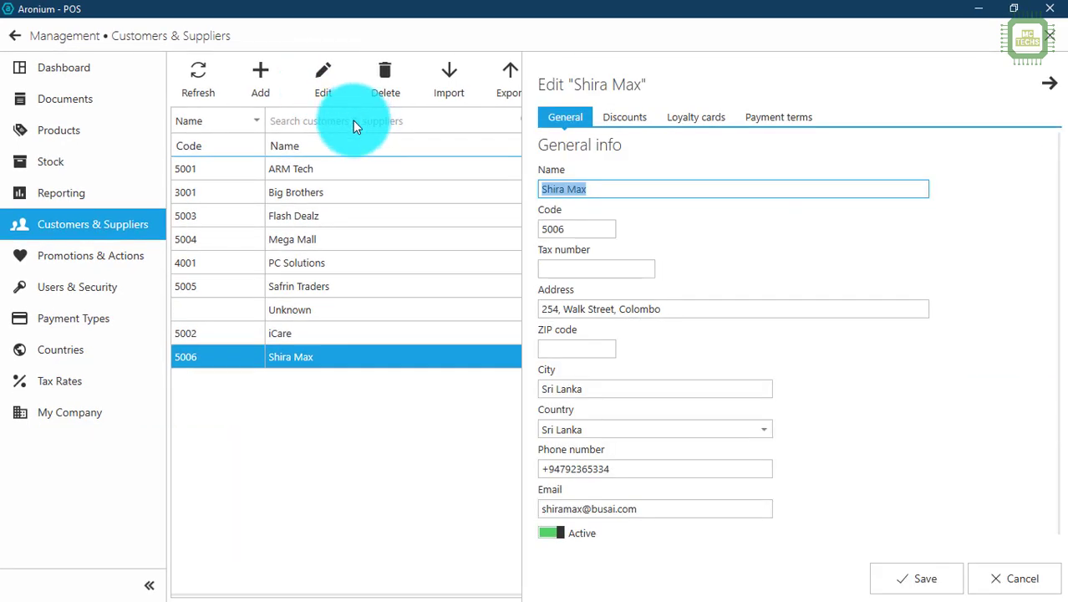
pyautogui.click(627, 117)
pyautogui.click(698, 117)
pyautogui.click(784, 115)
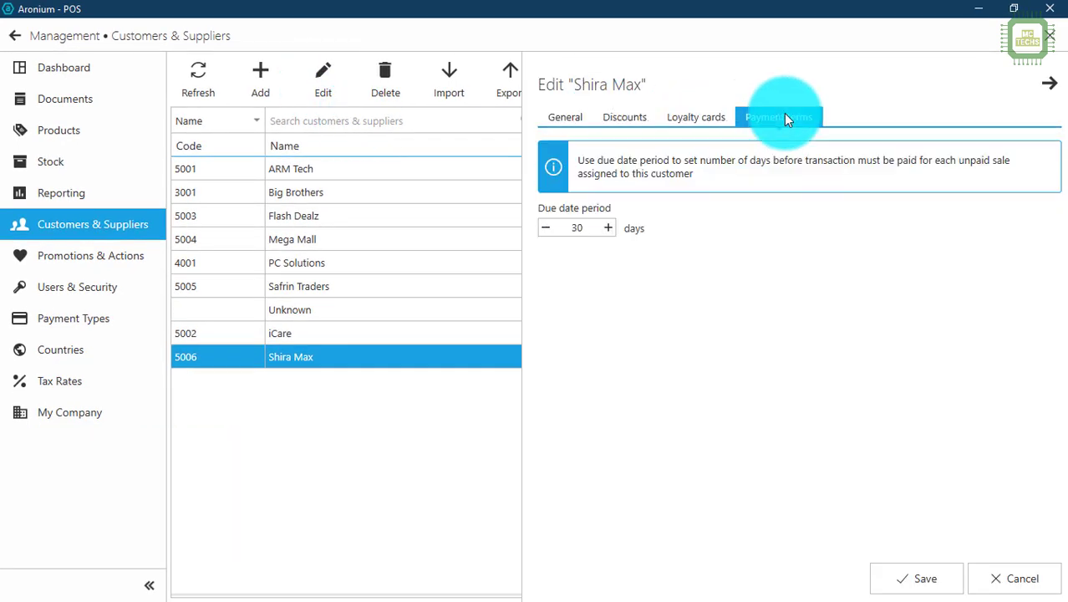
pyautogui.click(608, 122)
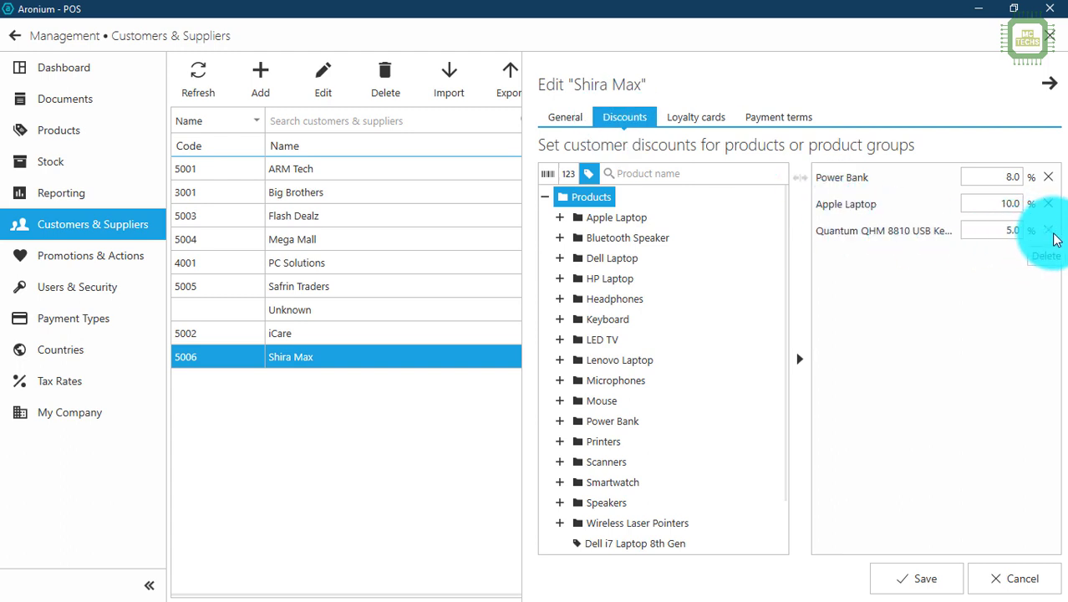
pyautogui.click(1050, 233)
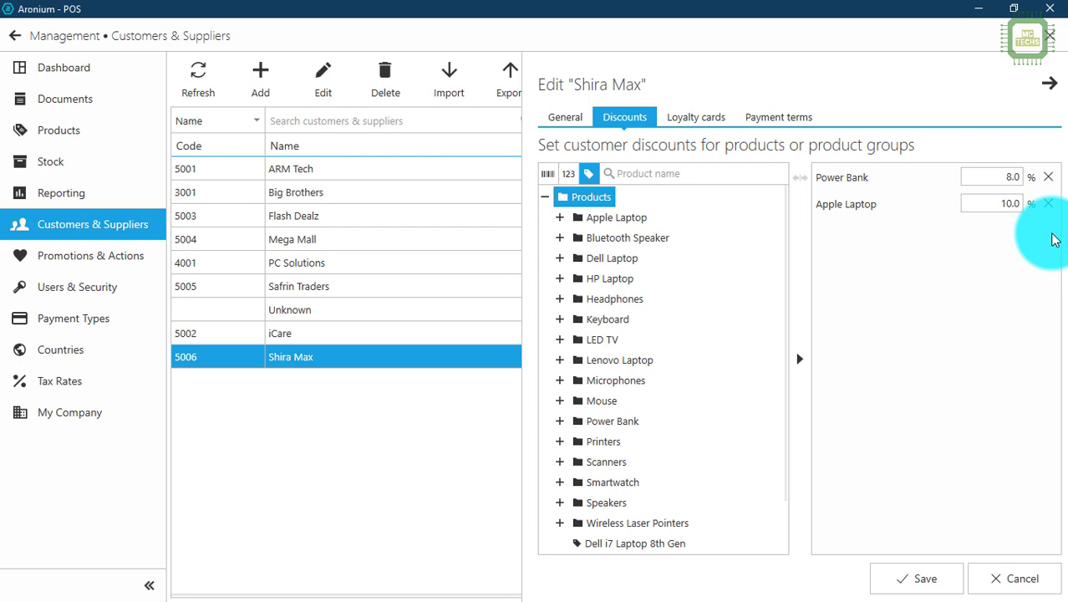
pyautogui.click(913, 589)
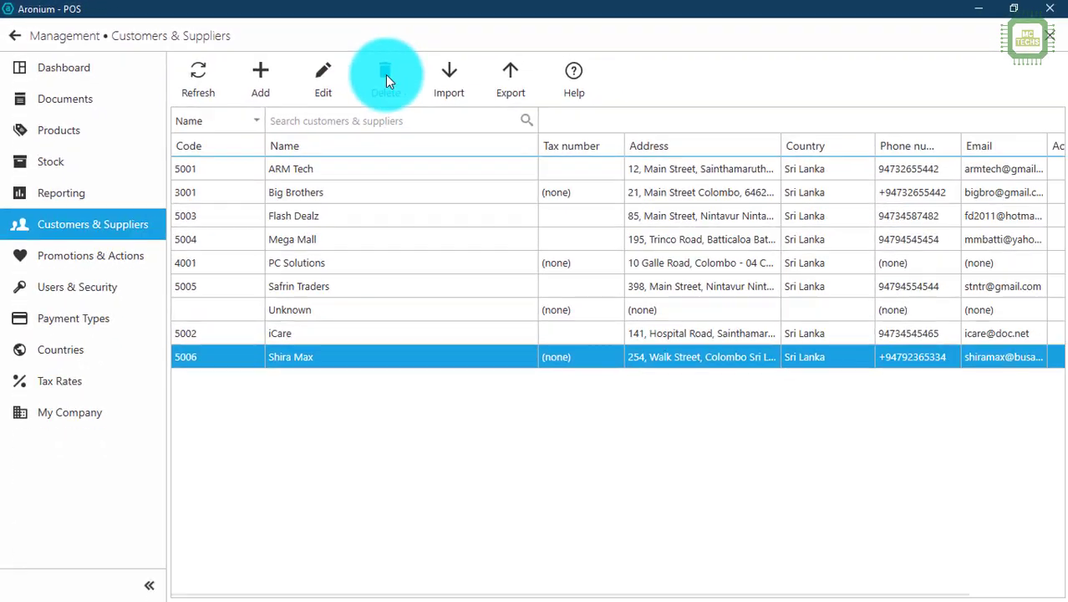
# Step: Delete the new customer from the list, confirming with Yes
pyautogui.click(547, 100)
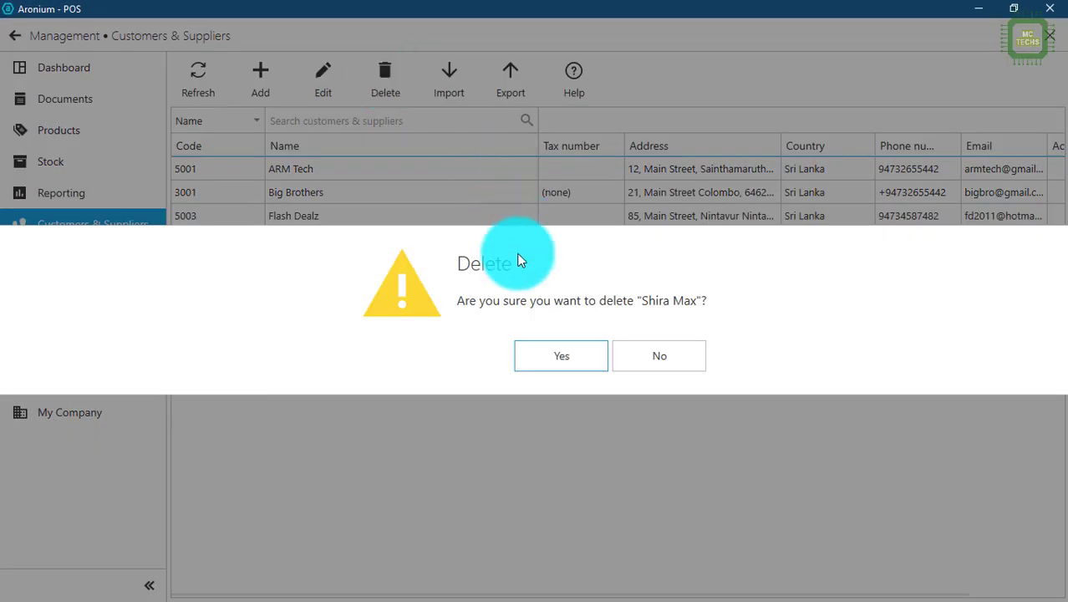
pyautogui.click(562, 357)
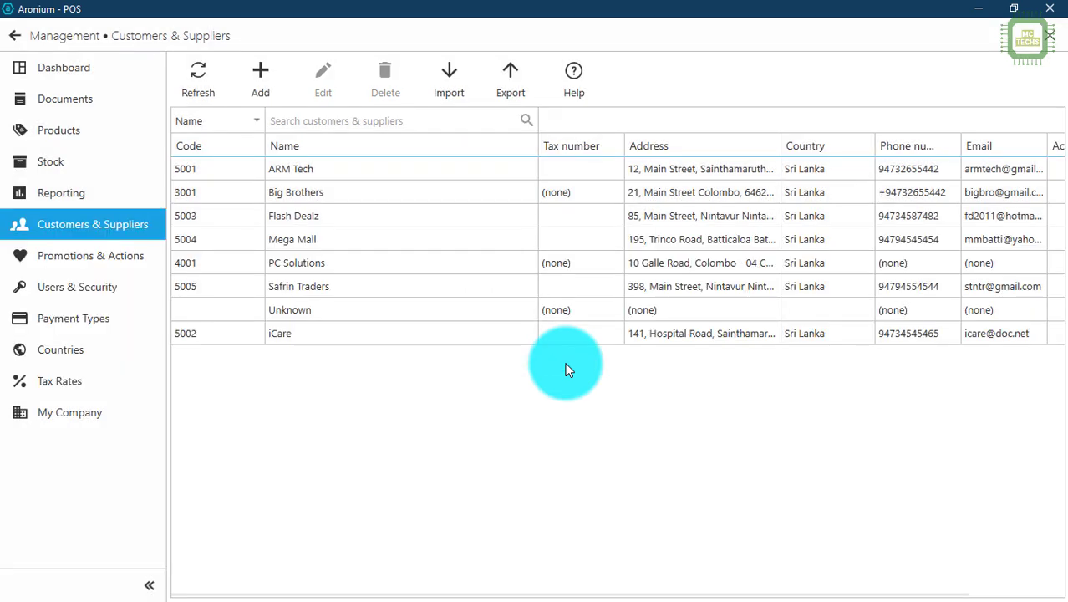
pyautogui.click(560, 334)
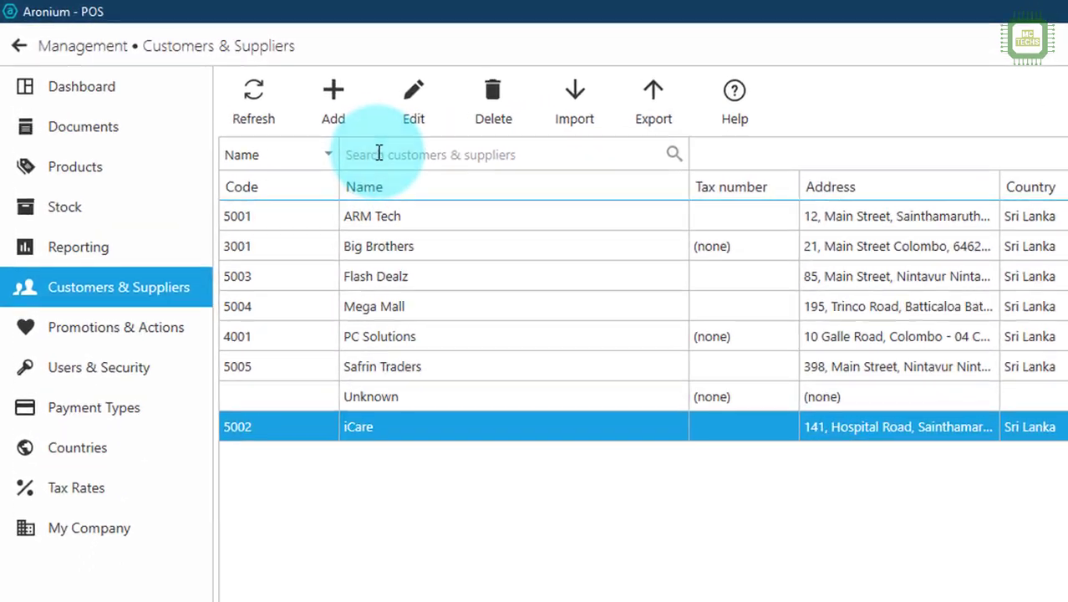
# Step: Search customers by name for 'sa' to show only Safrin Traders
pyautogui.click(379, 153)
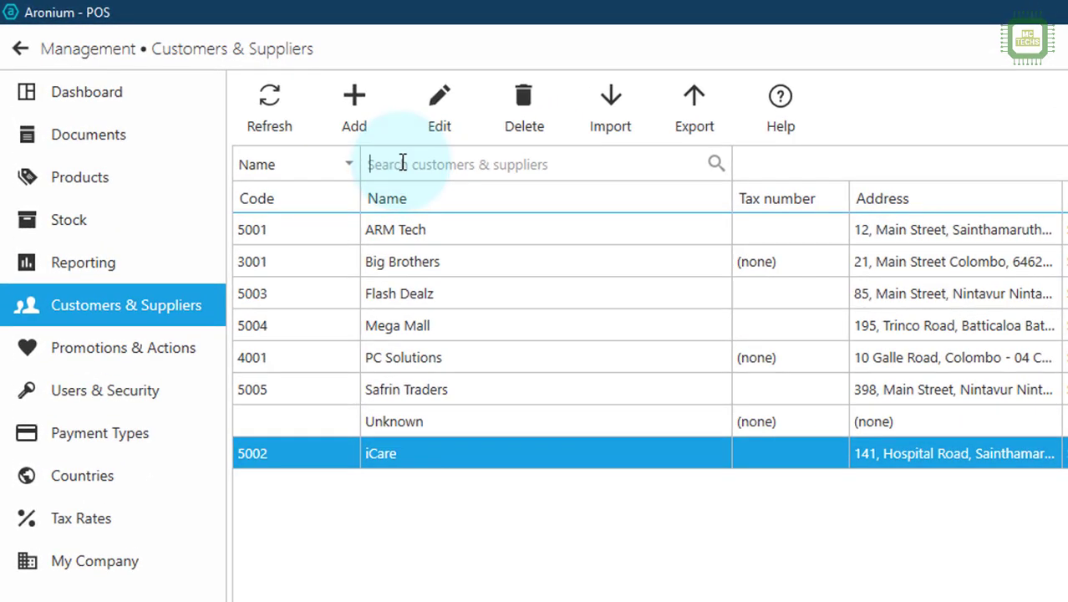
pyautogui.click(402, 162)
pyautogui.write('sa')
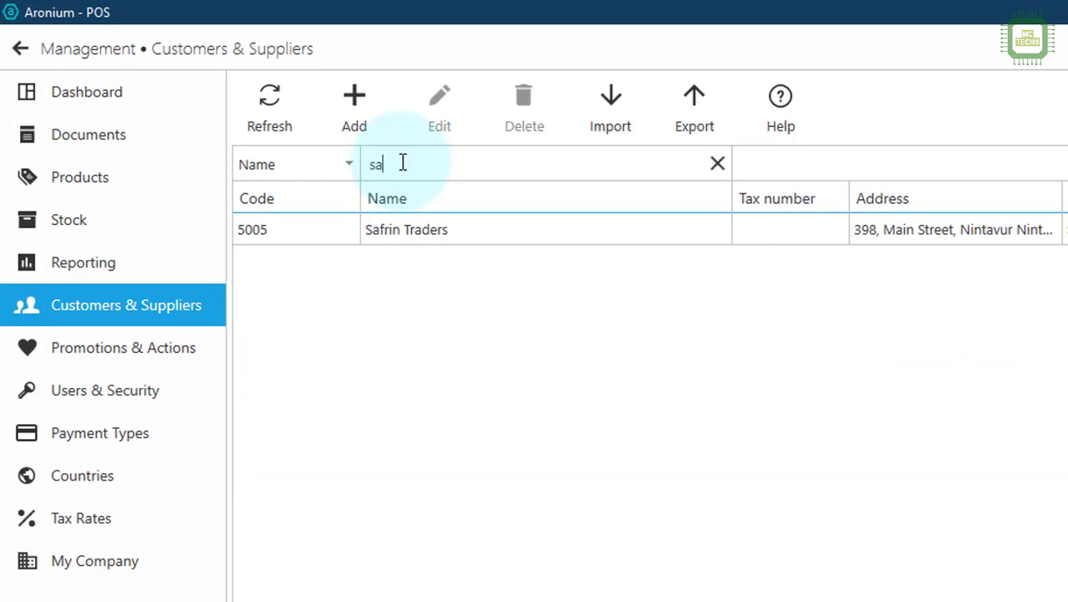